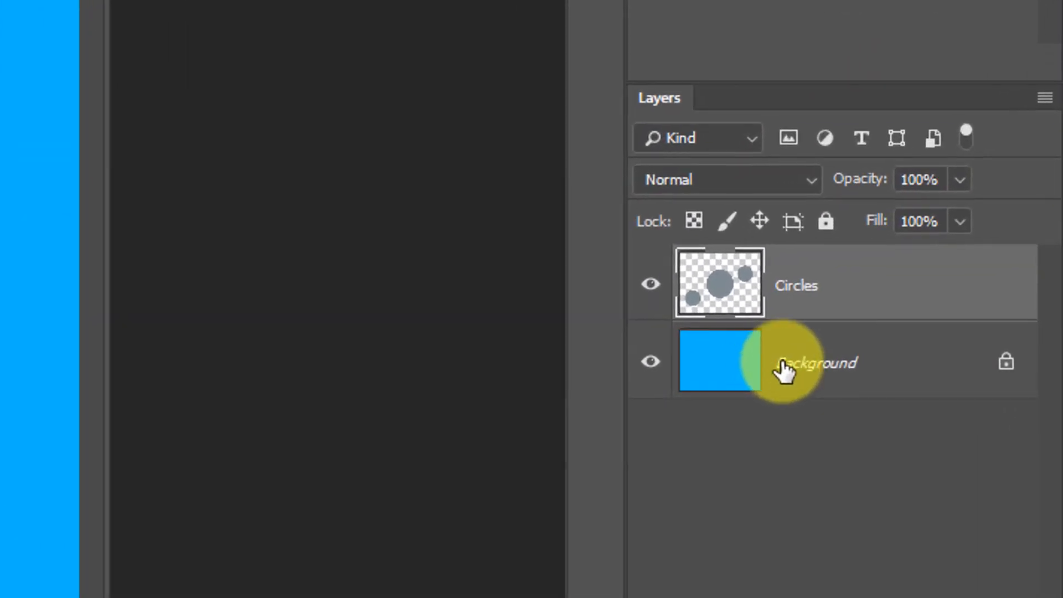
- Unlock the Background layer to turn it into a regular layer, and switch its full lock on and off again
click(842, 376)
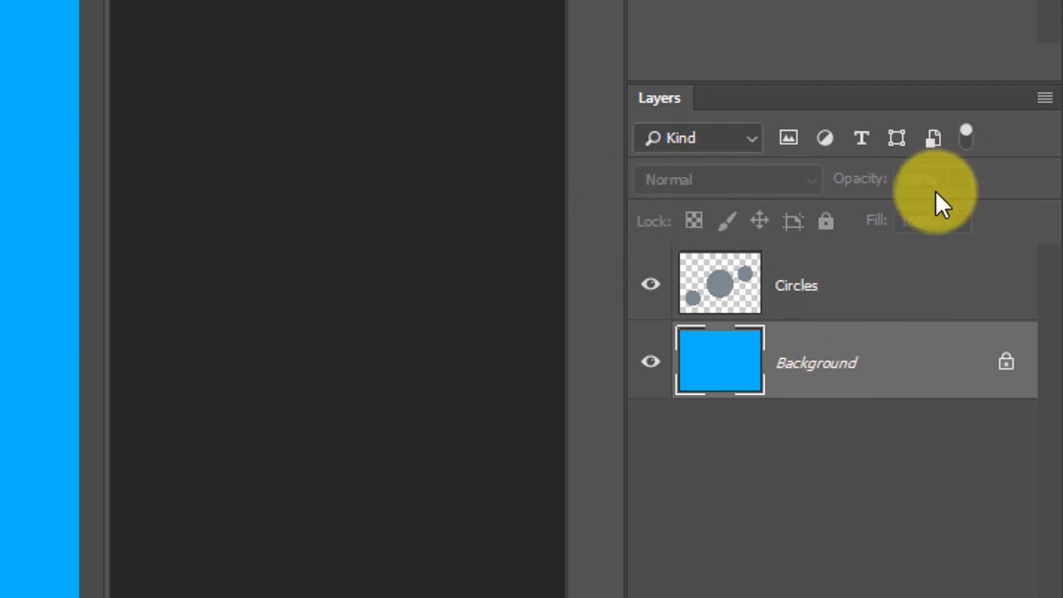
click(919, 289)
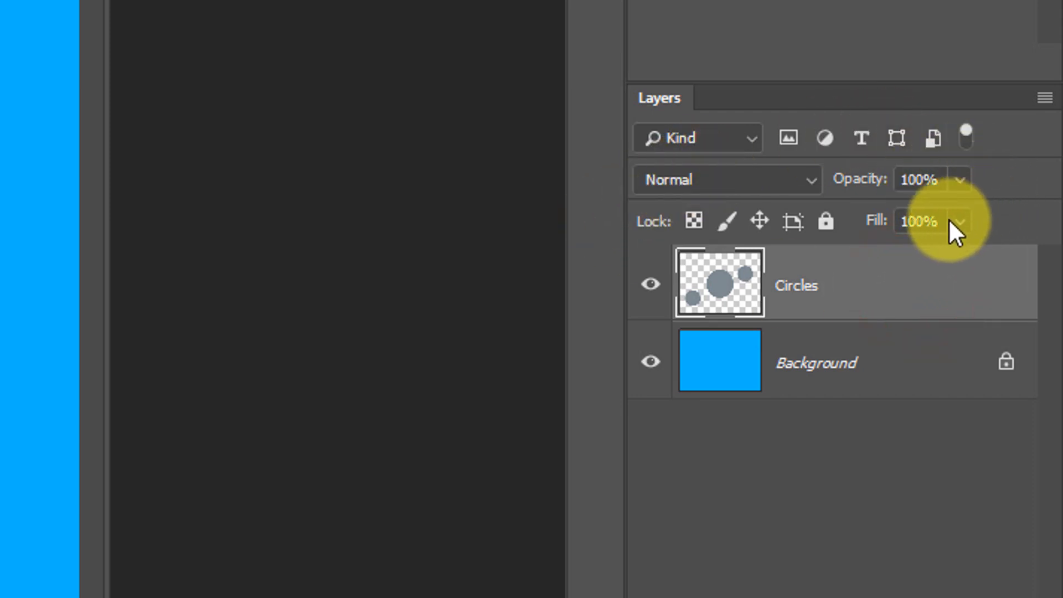
click(894, 348)
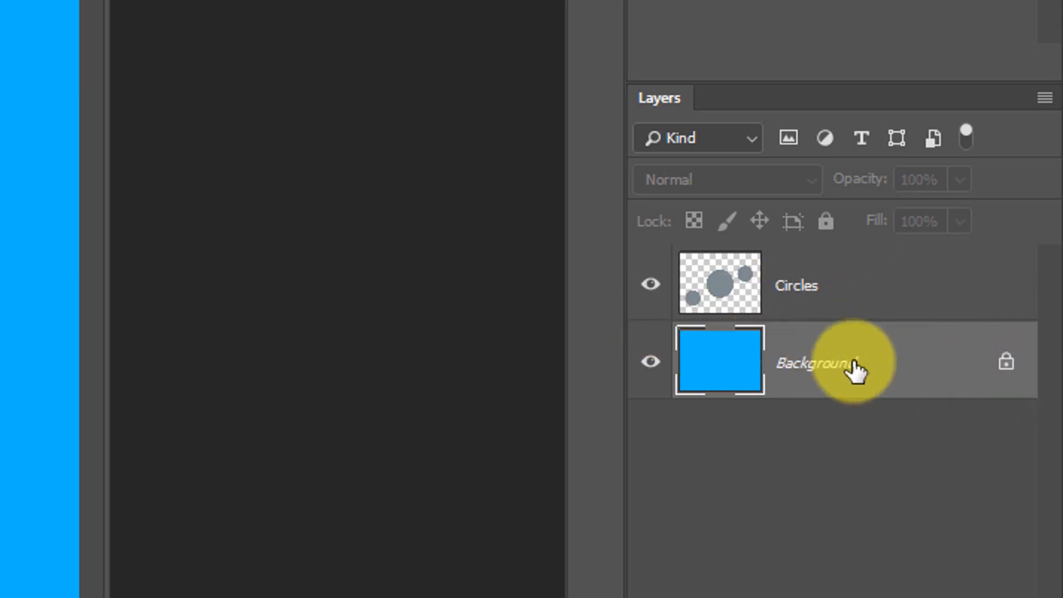
click(1006, 363)
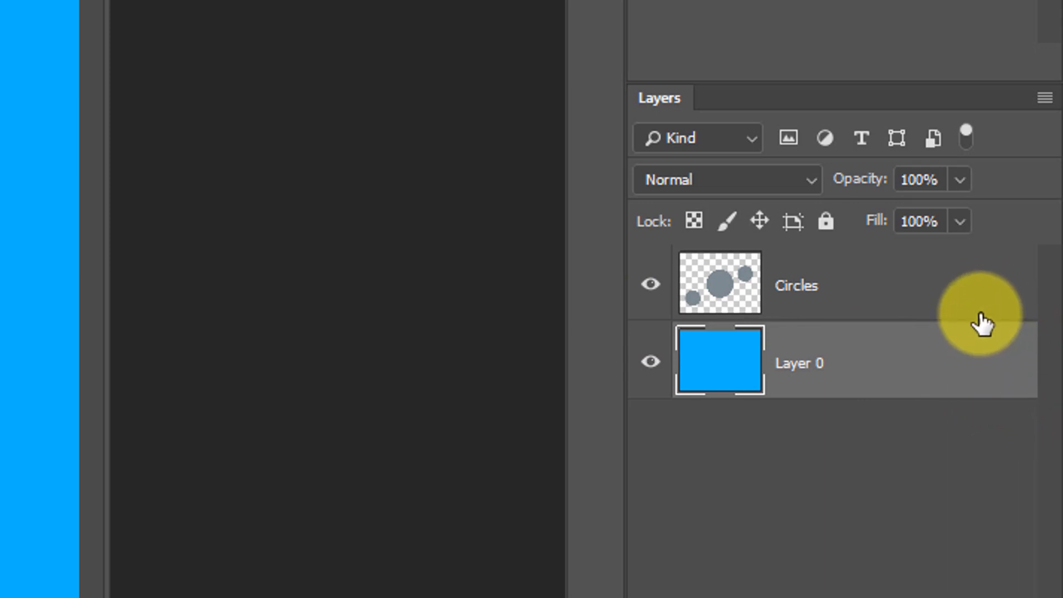
click(826, 221)
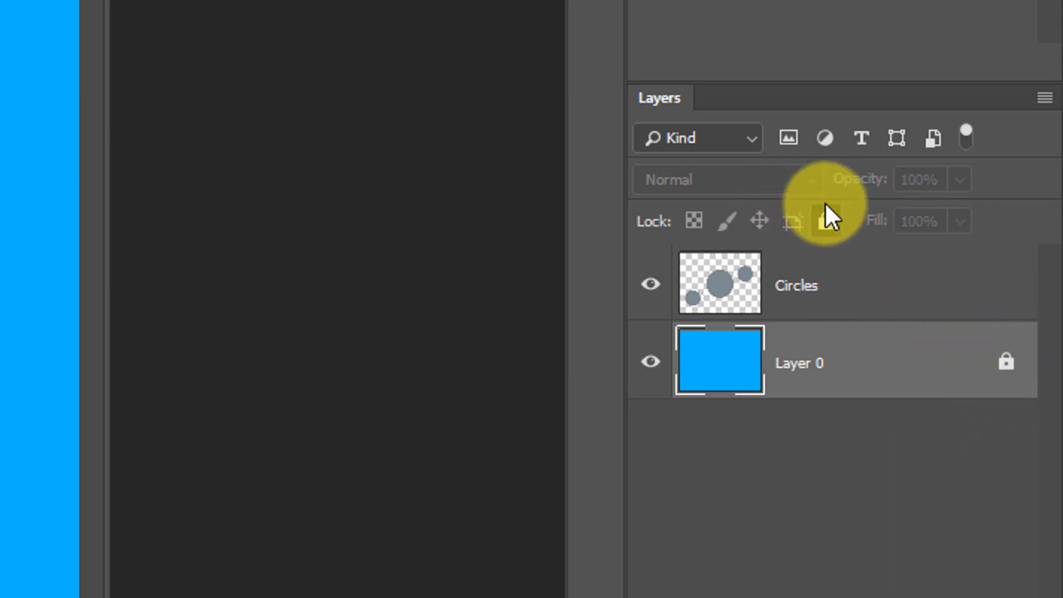
click(825, 223)
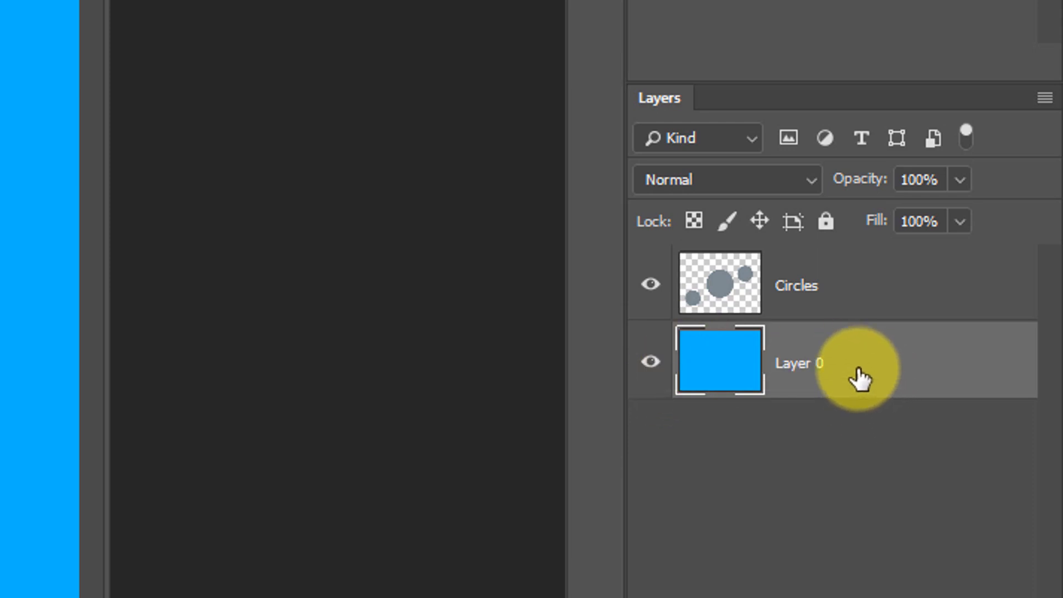
- Hide the blue layer to inspect the transparent areas of the Circles layer, and show the blue layer again
click(651, 365)
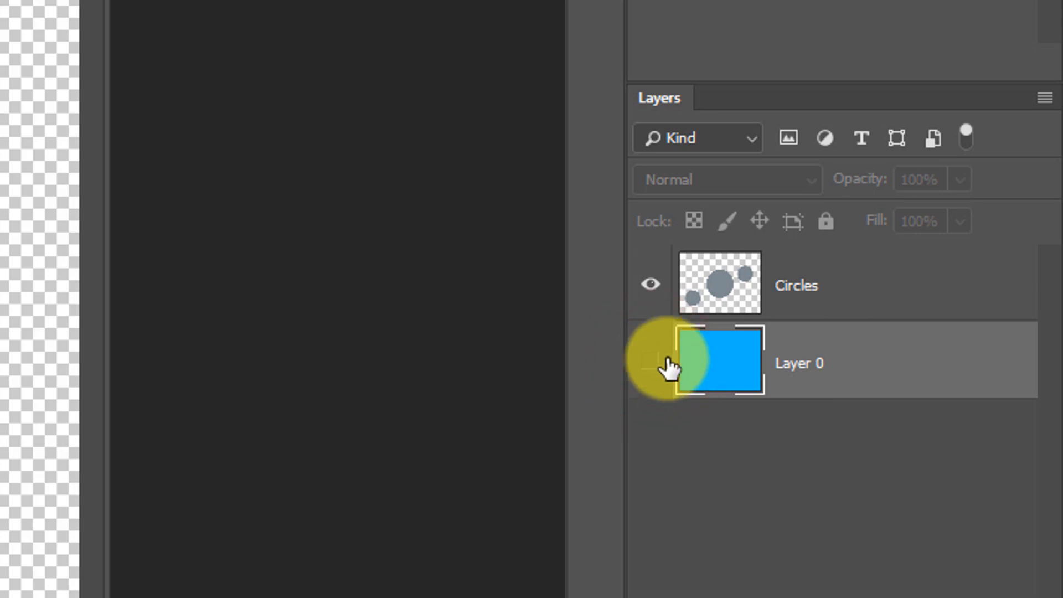
click(739, 286)
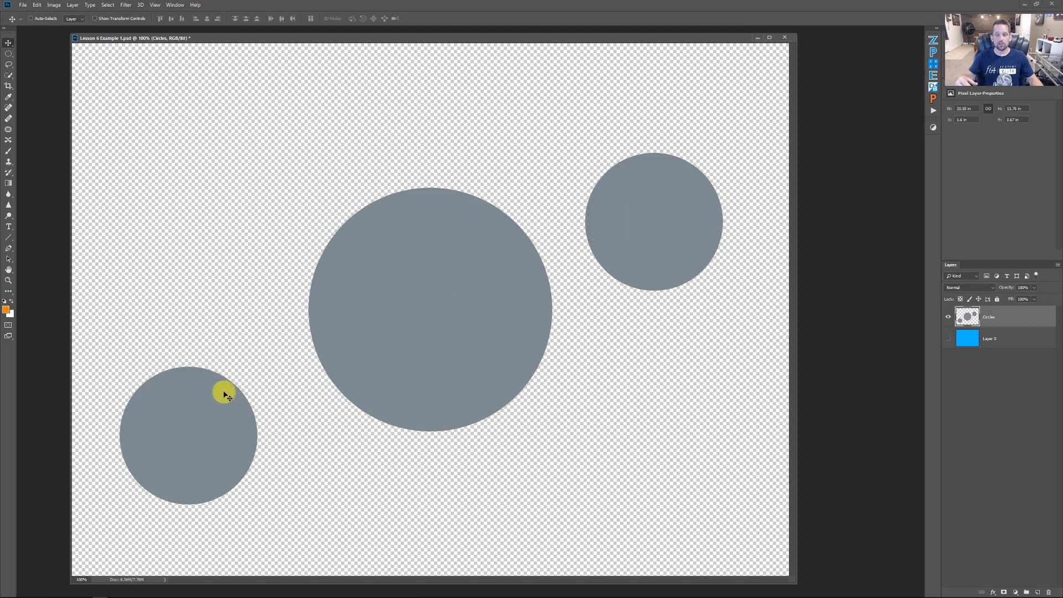
click(947, 335)
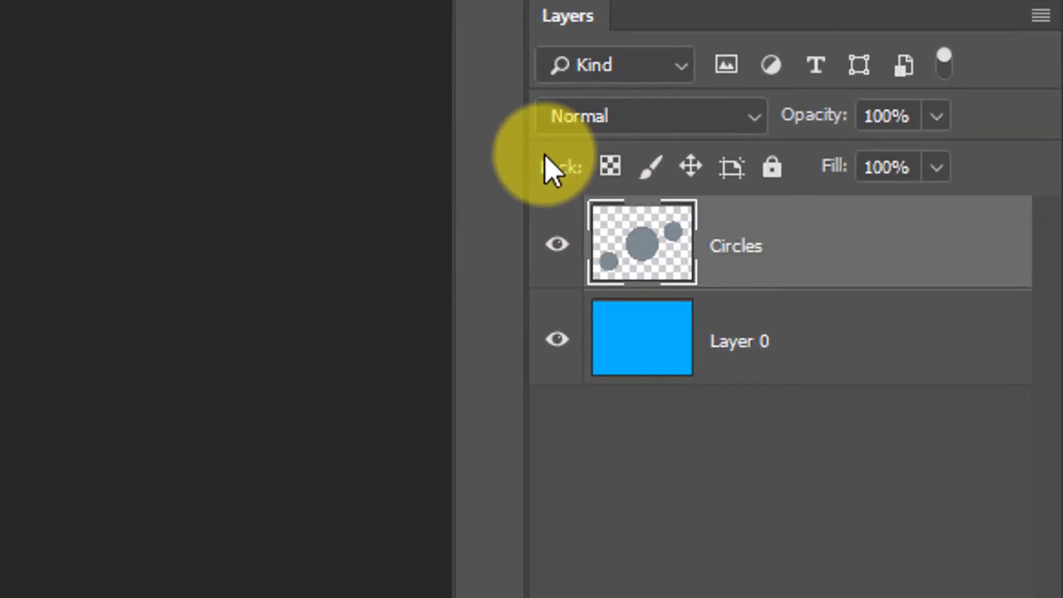
- Lock the Circles layer's transparent pixels and set up a much smaller Brush with the orange foreground color ff7f00
click(608, 163)
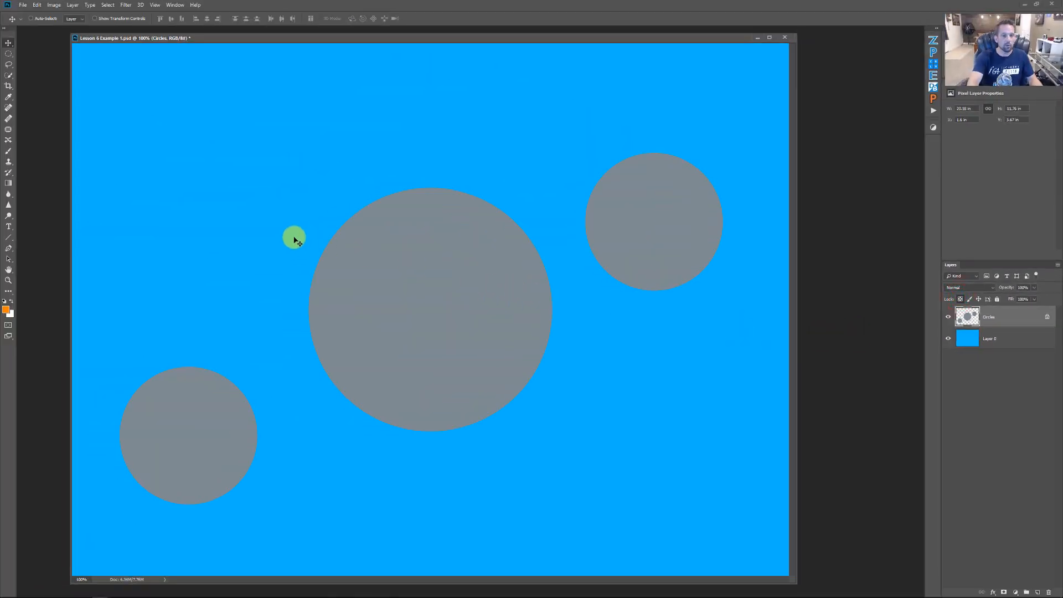
key(b)
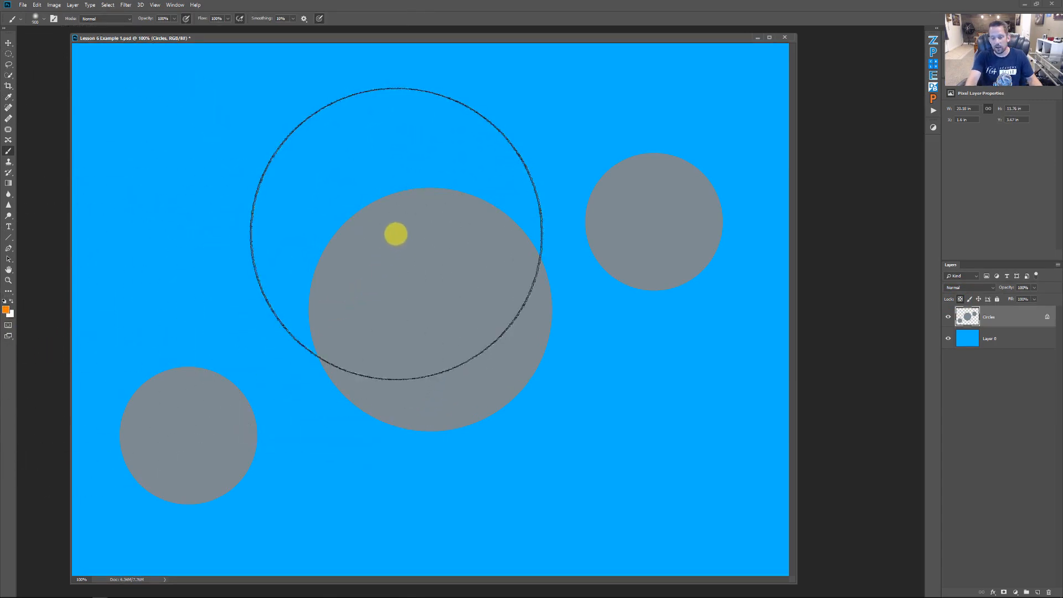
click(6, 308)
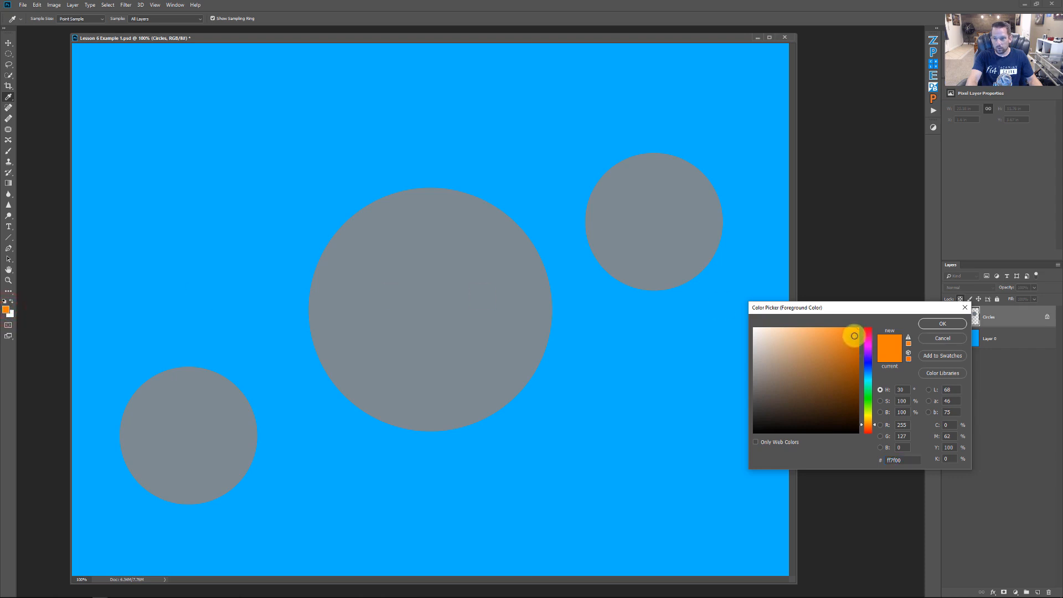
click(935, 323)
key(bracketleft)
key(bracketleft)
key(bracketleft)
key(bracketleft)
key(bracketleft)
key(bracketleft)
key(bracketleft)
key(bracketleft)
key(bracketleft)
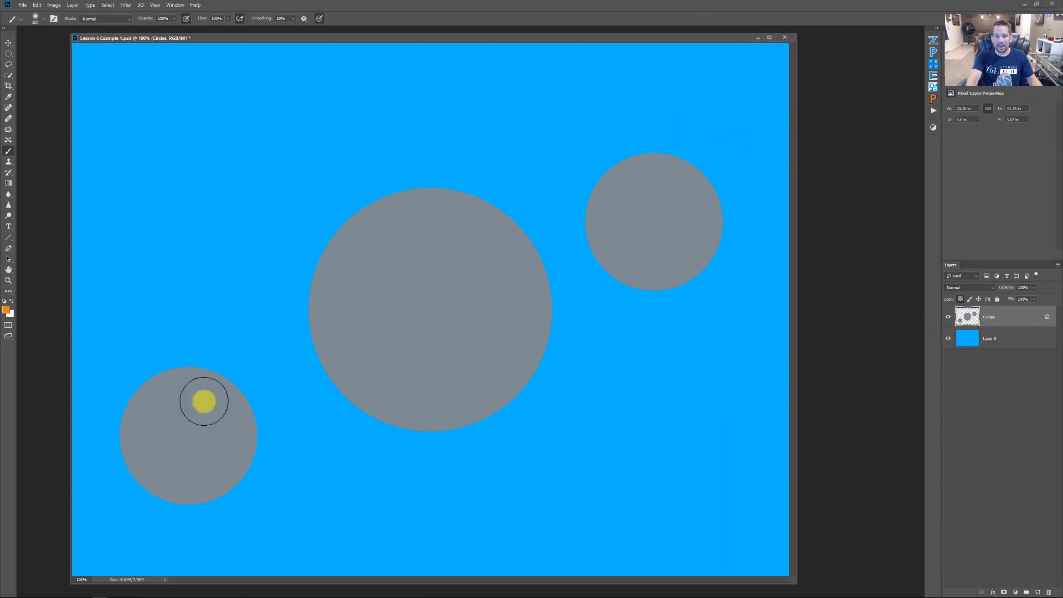
key(bracketleft)
- Paint orange strokes diagonally across the three circles, with a crossing stroke over the large one
mouse_move(744, 152)
mouse_down()
mouse_move(594, 239)
mouse_move(120, 467)
mouse_up()
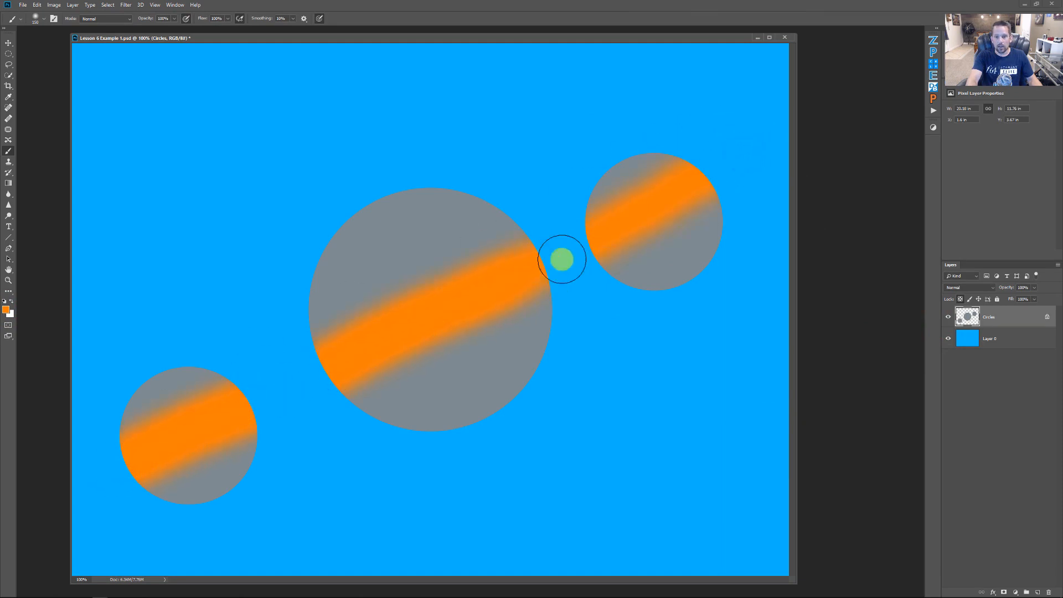
drag(632, 227, 663, 195)
drag(353, 139, 537, 466)
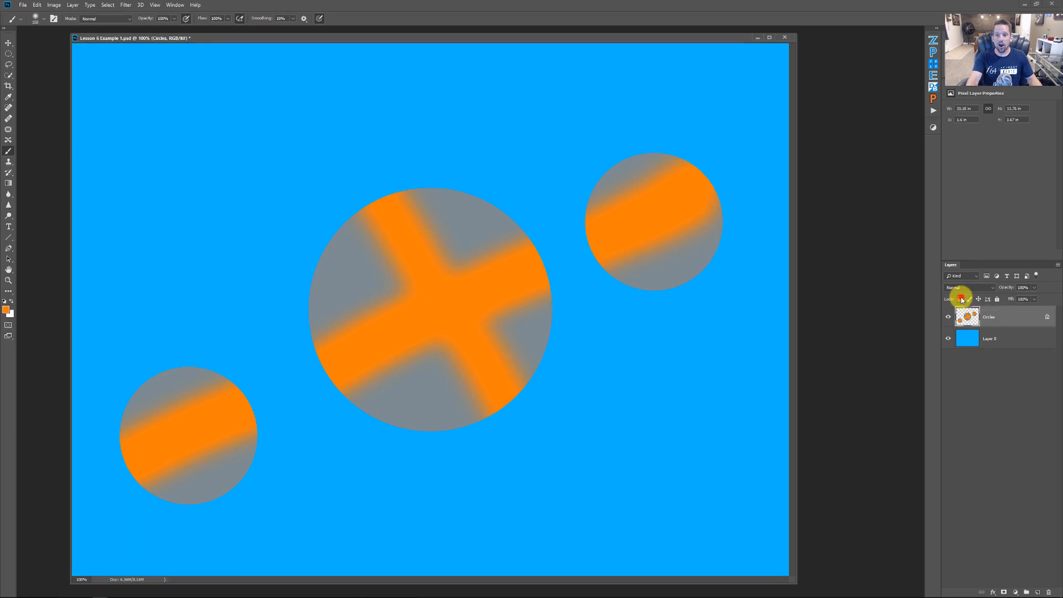
- Unlock the Circles layer's transparent pixels and paint loose orange strokes across the canvas inside and outside the circles
click(962, 300)
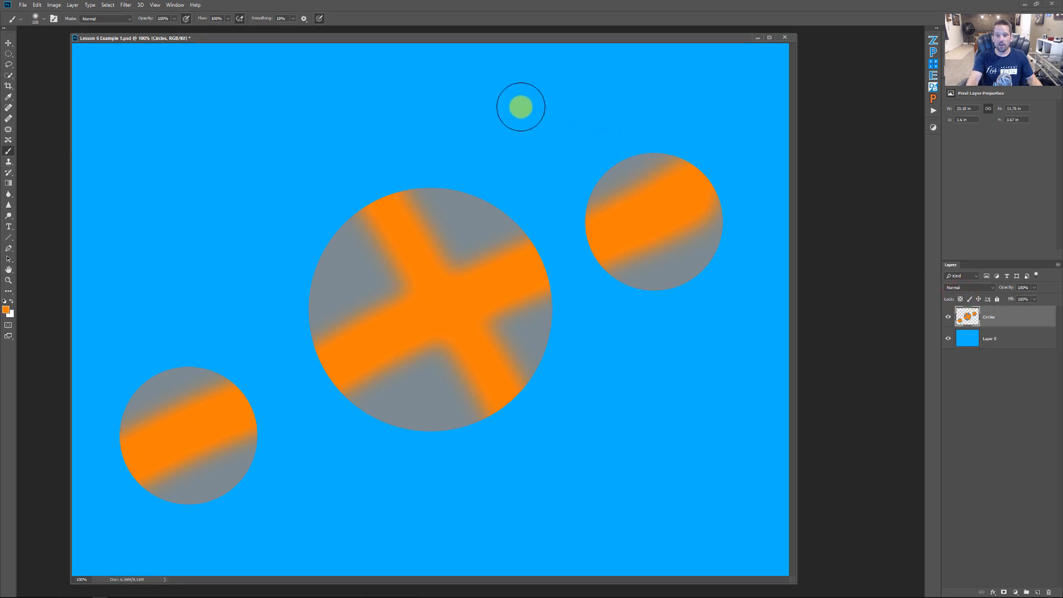
mouse_move(512, 111)
mouse_down()
mouse_move(392, 467)
mouse_move(521, 335)
mouse_move(441, 397)
mouse_move(731, 133)
mouse_move(131, 467)
mouse_move(238, 131)
mouse_up()
mouse_move(646, 395)
mouse_down()
mouse_move(178, 311)
mouse_move(525, 214)
mouse_up()
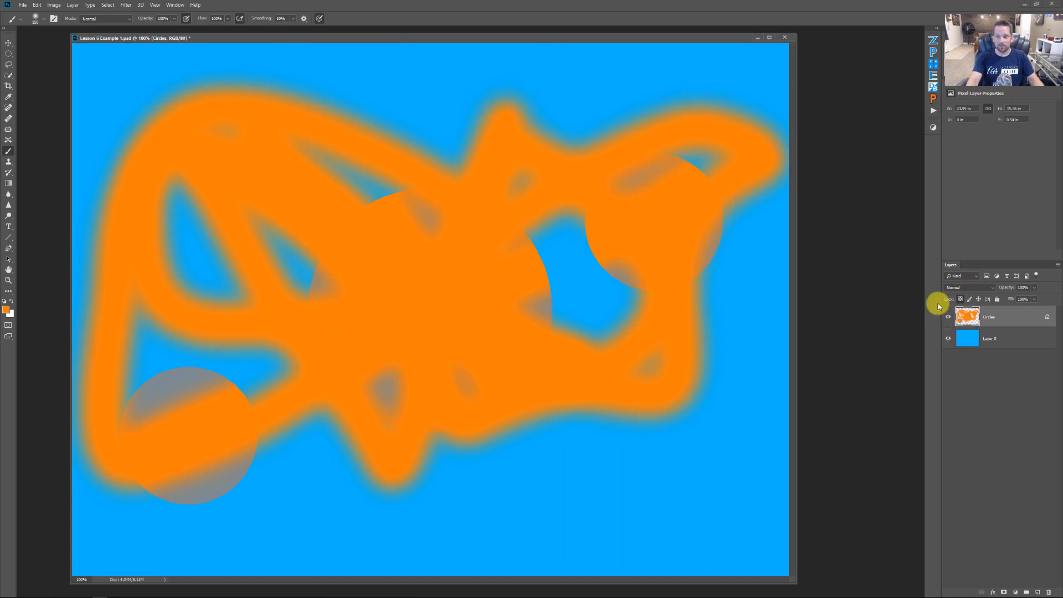
- Set the foreground color to the grey 787673
click(573, 72)
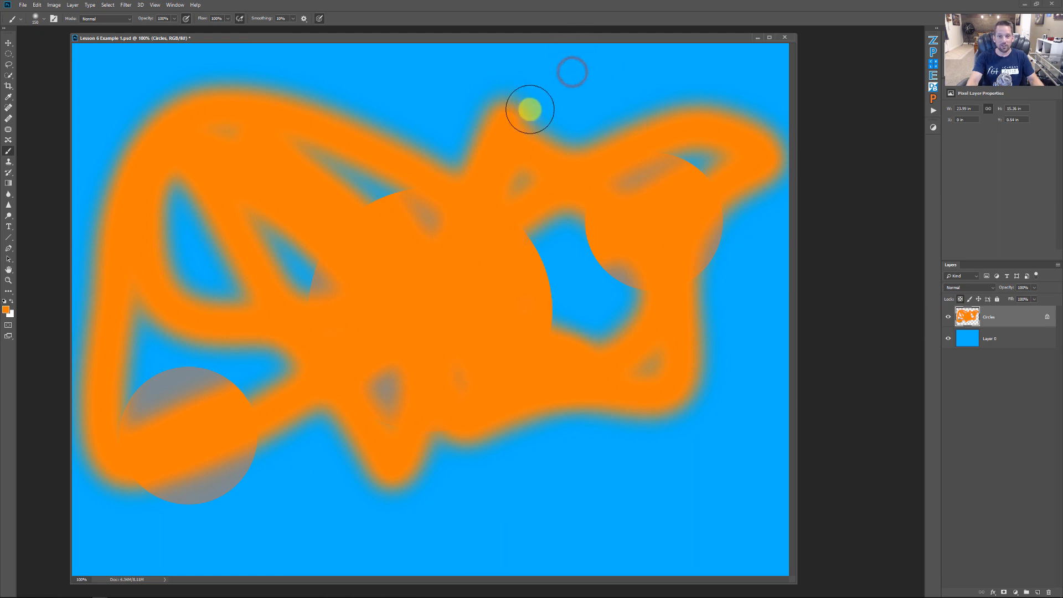
click(6, 309)
drag(806, 372, 757, 384)
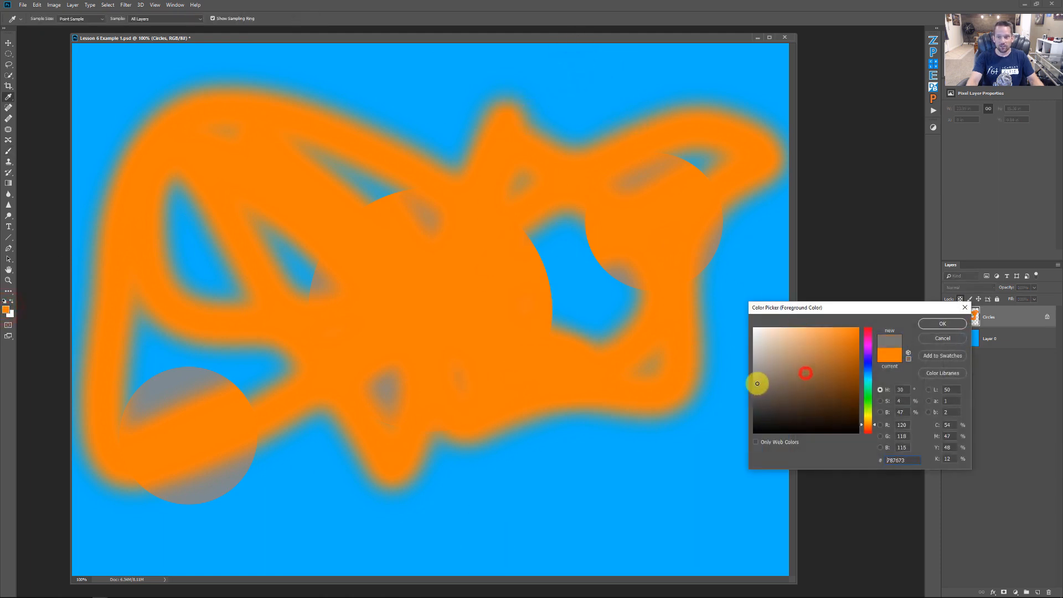
click(950, 322)
- Brush grey over the orange paint in the middle and upper left of the canvas, and unlock the layer's transparent pixels
drag(607, 102, 446, 550)
mouse_move(399, 487)
mouse_down()
mouse_move(446, 384)
mouse_move(373, 171)
mouse_move(202, 171)
mouse_move(339, 112)
mouse_move(251, 166)
mouse_move(171, 114)
mouse_move(231, 121)
mouse_up()
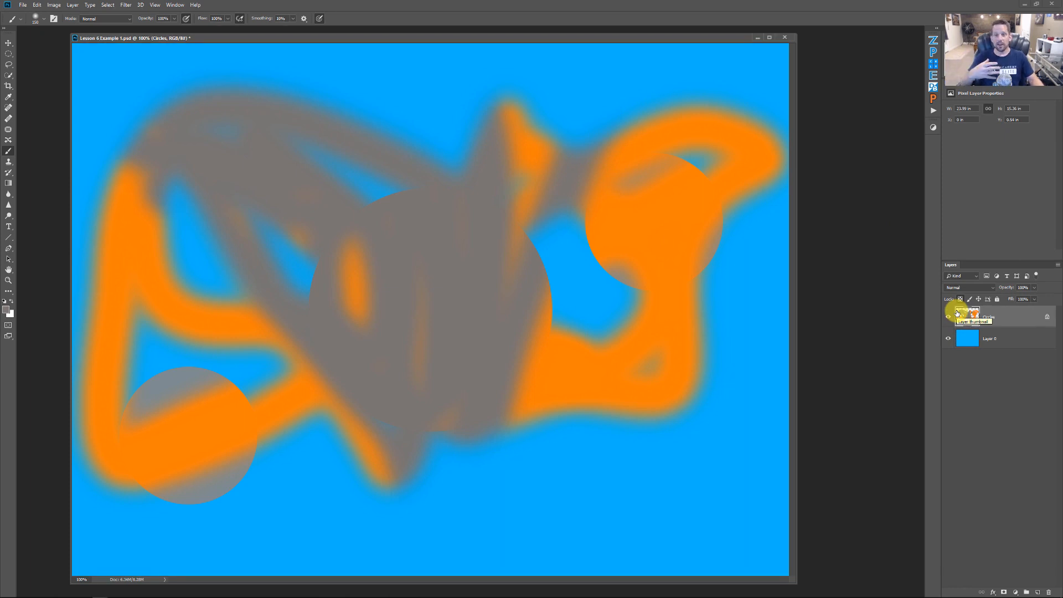
click(961, 300)
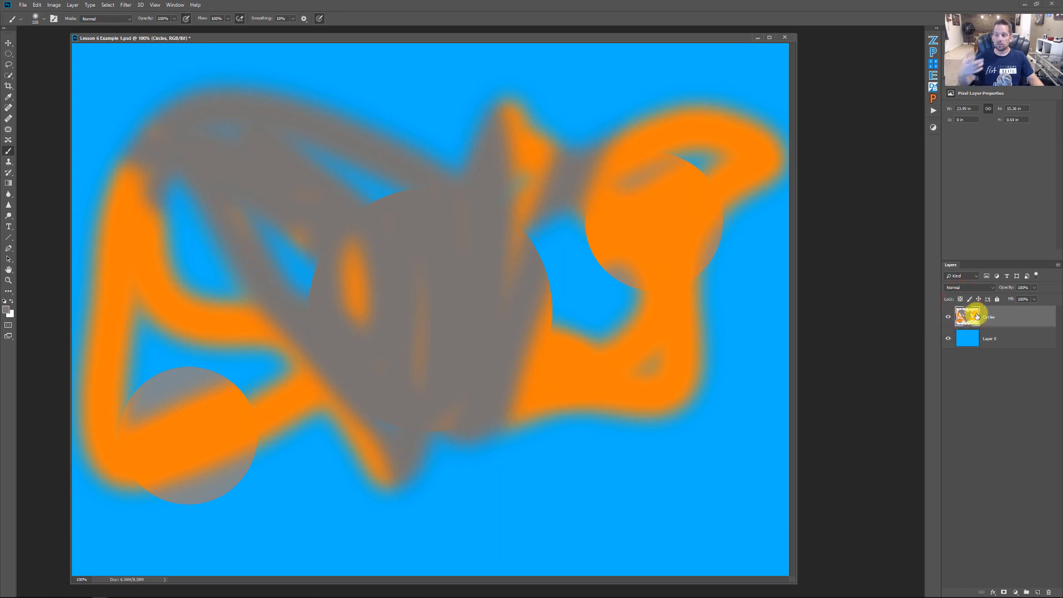
- Revert the document history to the Lock Layer state just before the first brush stroke
click(983, 83)
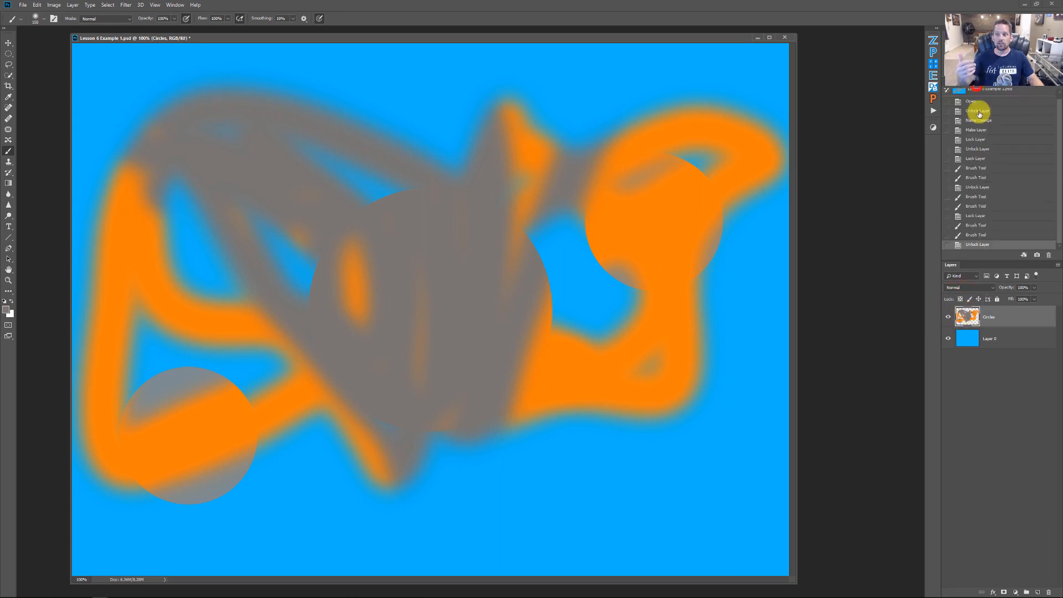
click(976, 158)
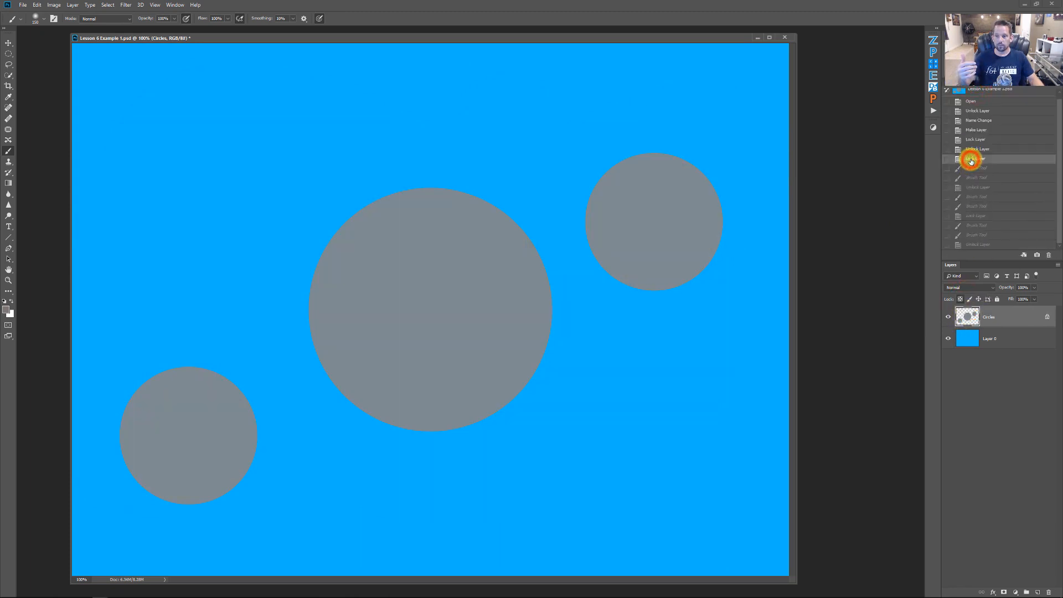
- Lock the Circles layer's image pixels and try to brush on the large circle
click(969, 301)
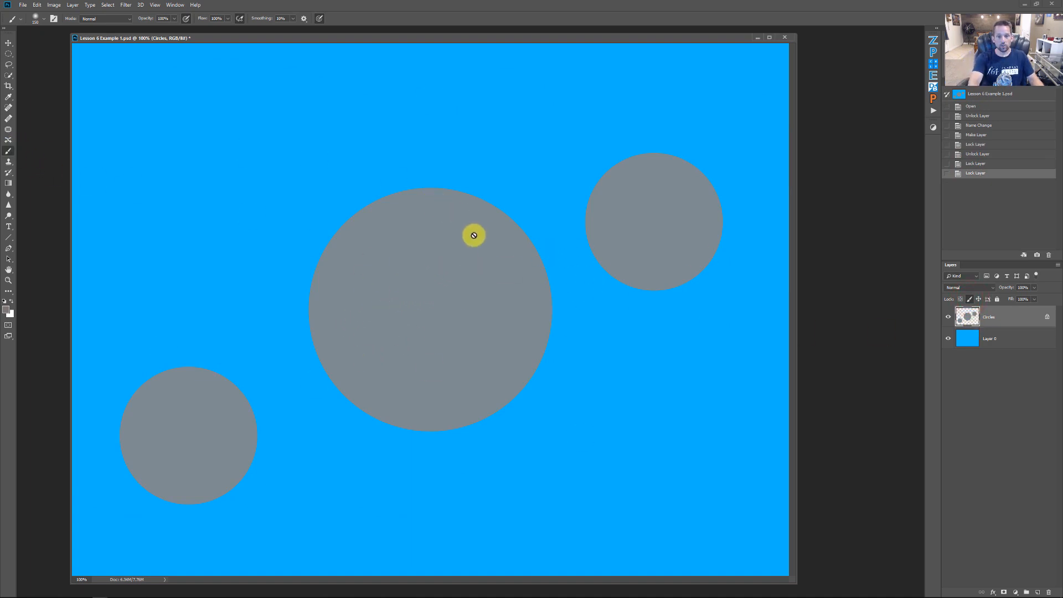
click(463, 252)
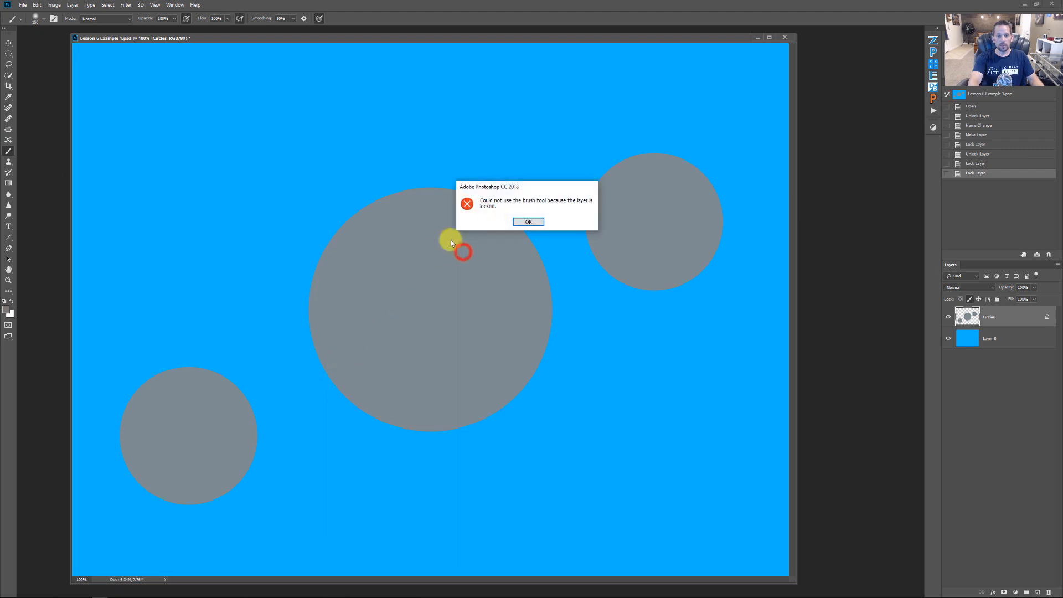
click(527, 223)
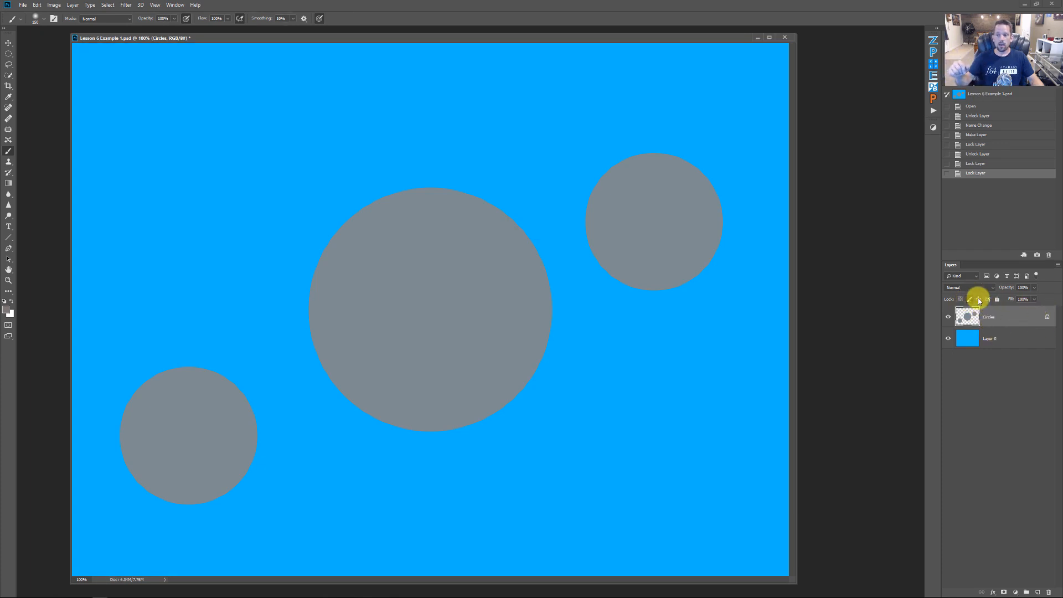
- Switch the Circles layer's locks from image pixels to position and transparent pixels, and brush grey over the large circle
click(980, 299)
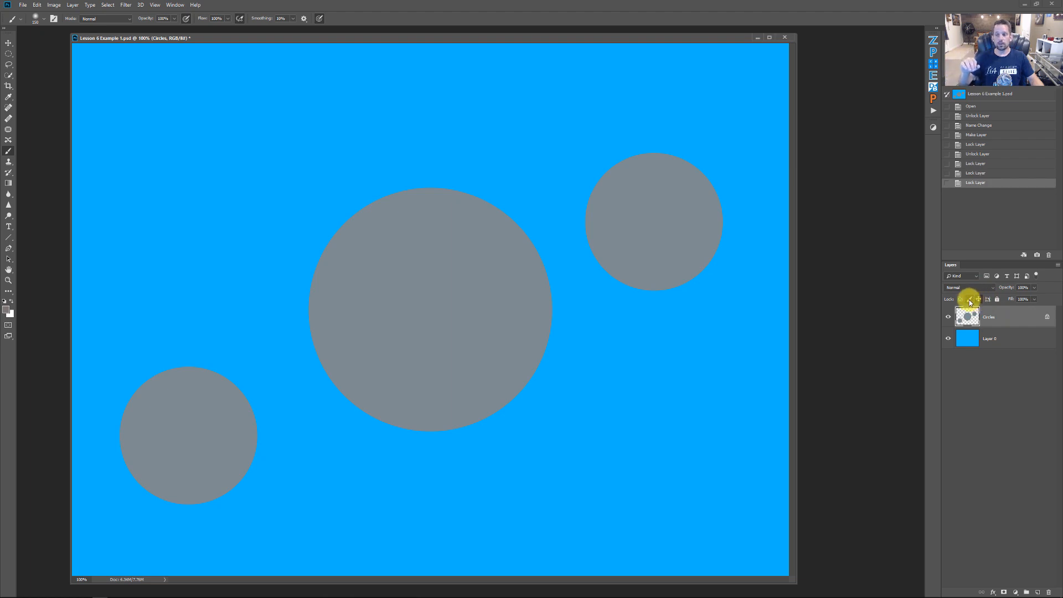
click(969, 301)
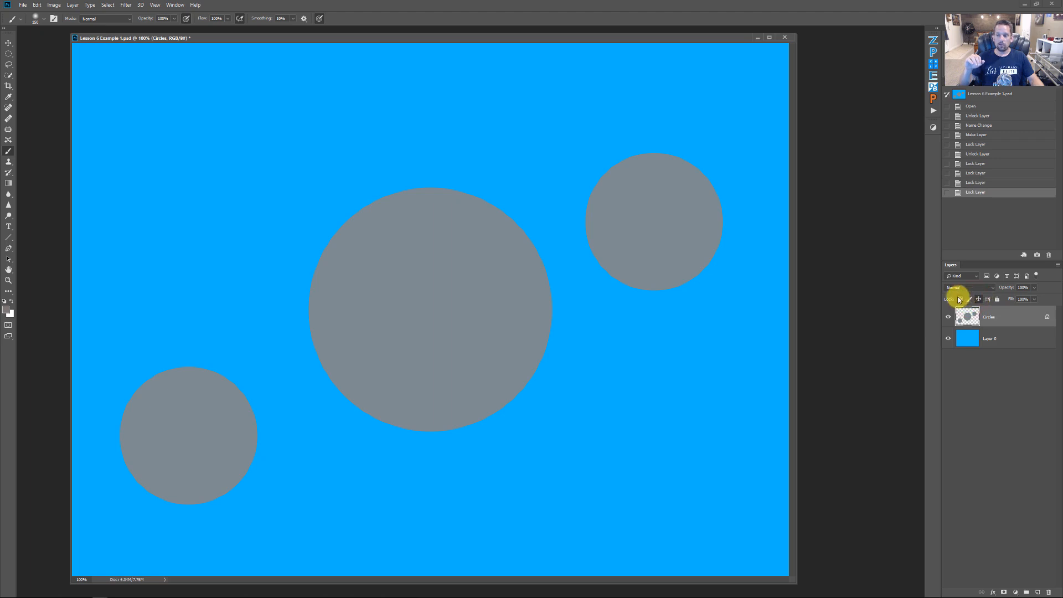
click(960, 300)
click(962, 301)
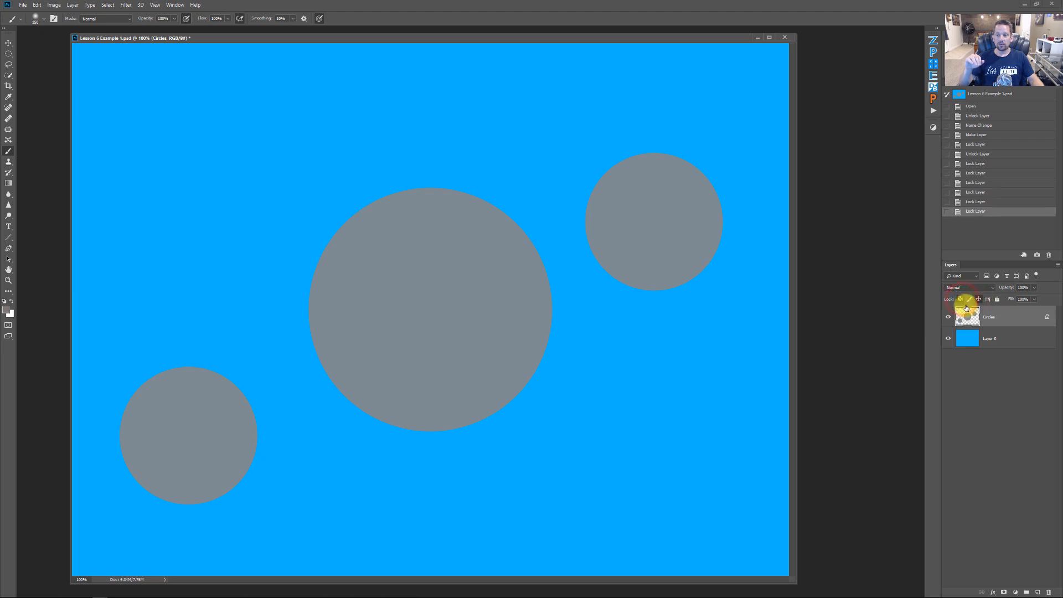
mouse_move(474, 324)
mouse_down()
mouse_move(451, 236)
mouse_move(437, 474)
mouse_move(332, 506)
mouse_move(454, 204)
mouse_move(278, 264)
mouse_move(593, 304)
mouse_move(560, 297)
mouse_move(467, 325)
mouse_move(325, 164)
mouse_up()
- Try to move the position-locked Circles layer with the Move tool
key(v)
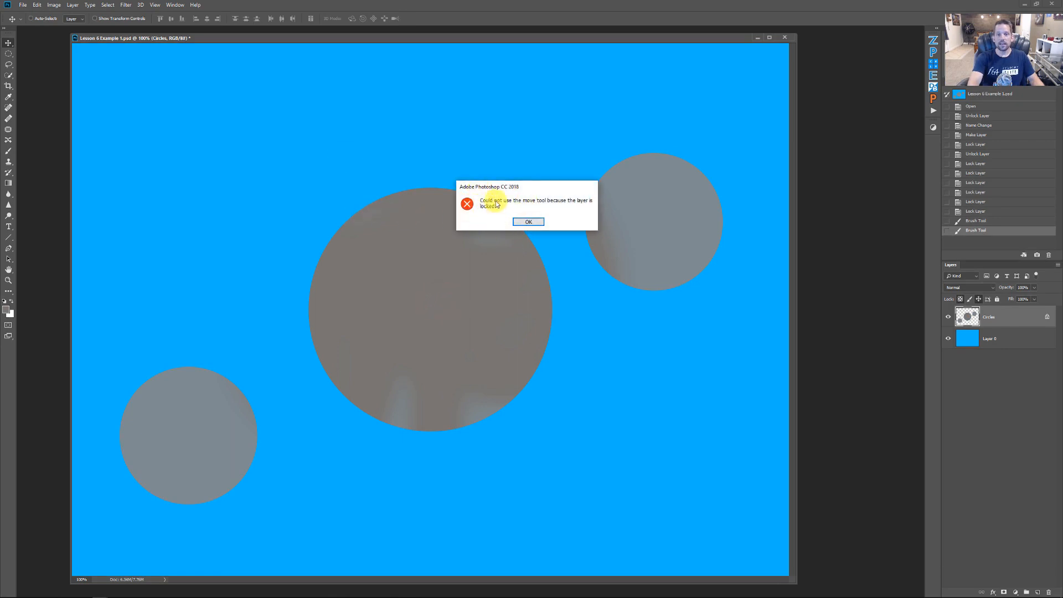
click(529, 222)
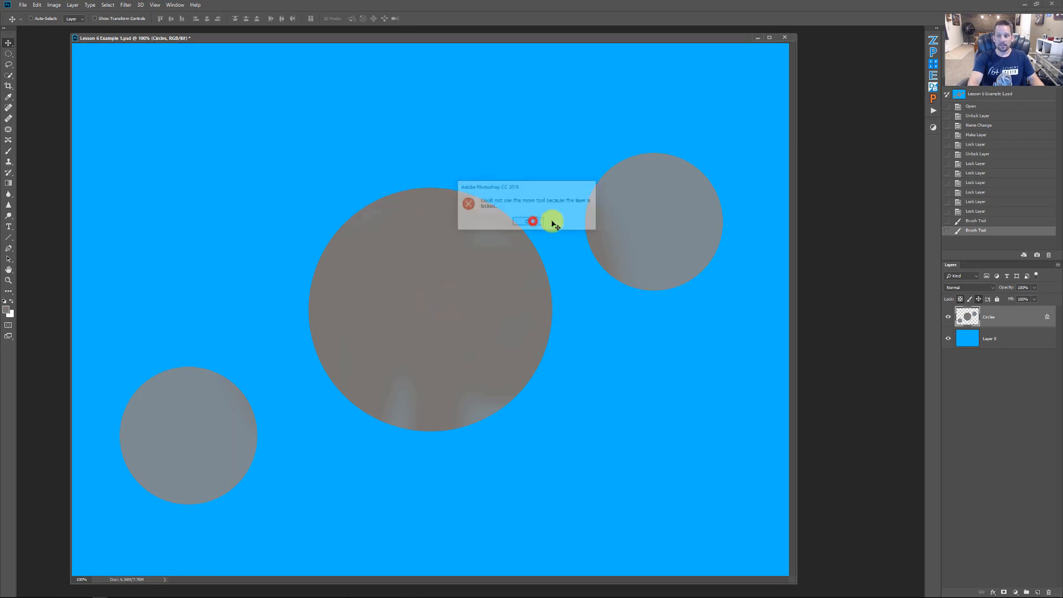
- Release the position and transparent-pixel locks on the Circles layer, and switch its full lock on and off again
click(978, 299)
click(961, 299)
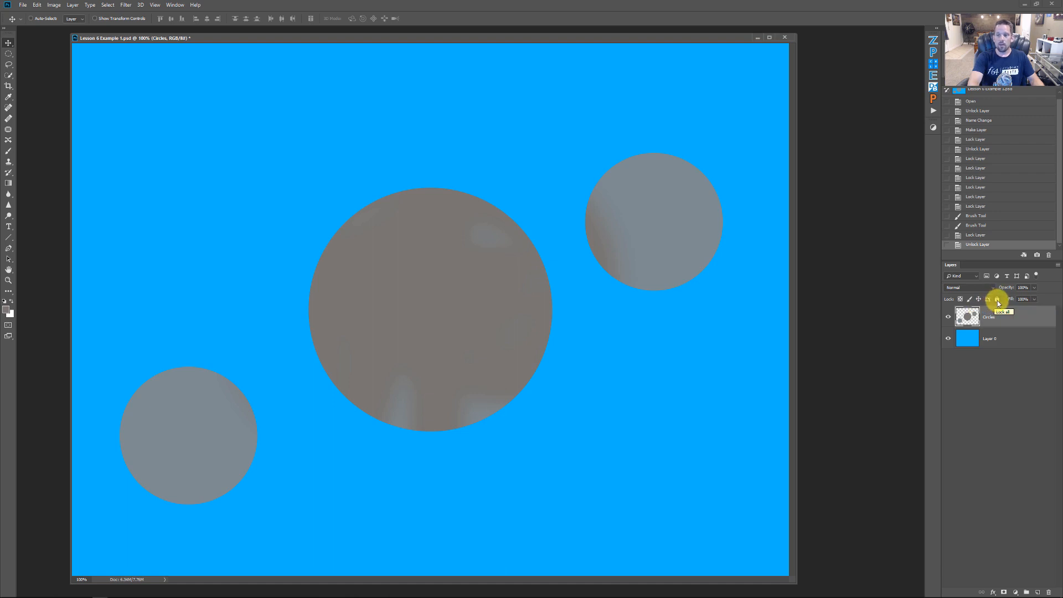
click(997, 301)
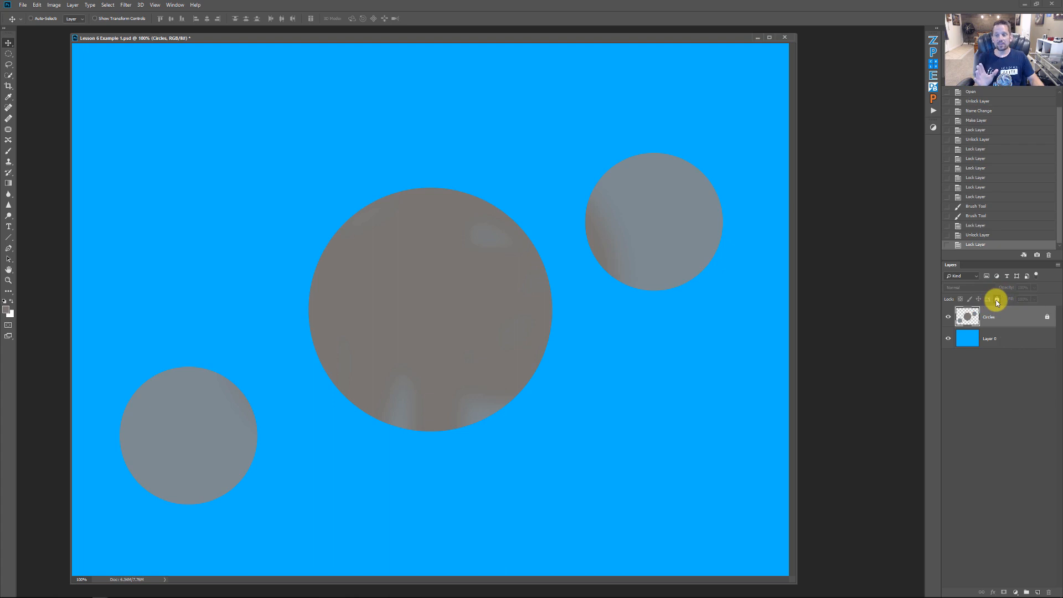
click(997, 300)
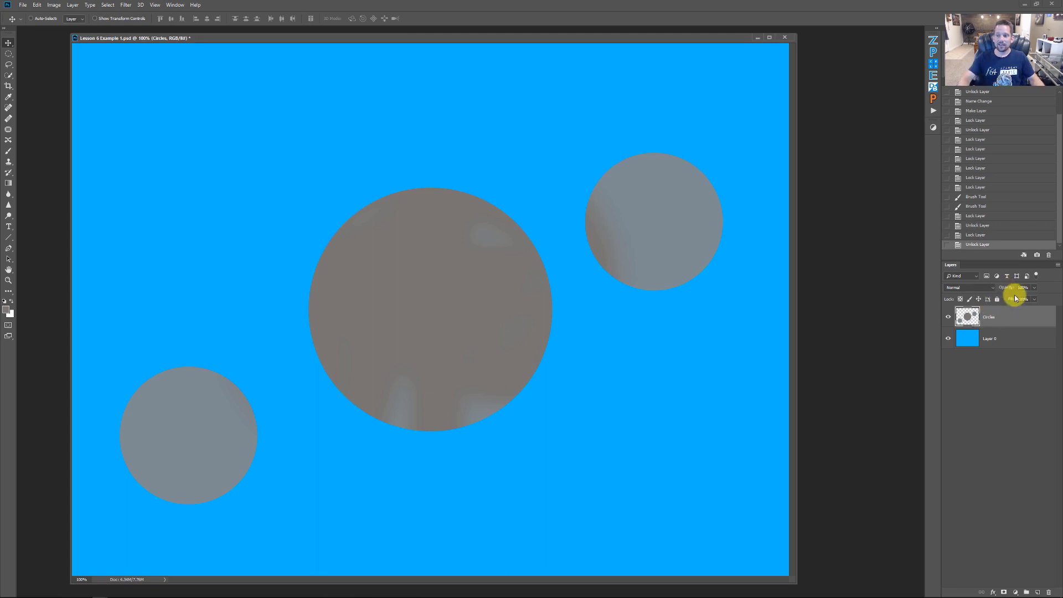
- Look over the blend modes for the Circles layer, keep Normal, and set the layer's opacity to 50%
click(968, 288)
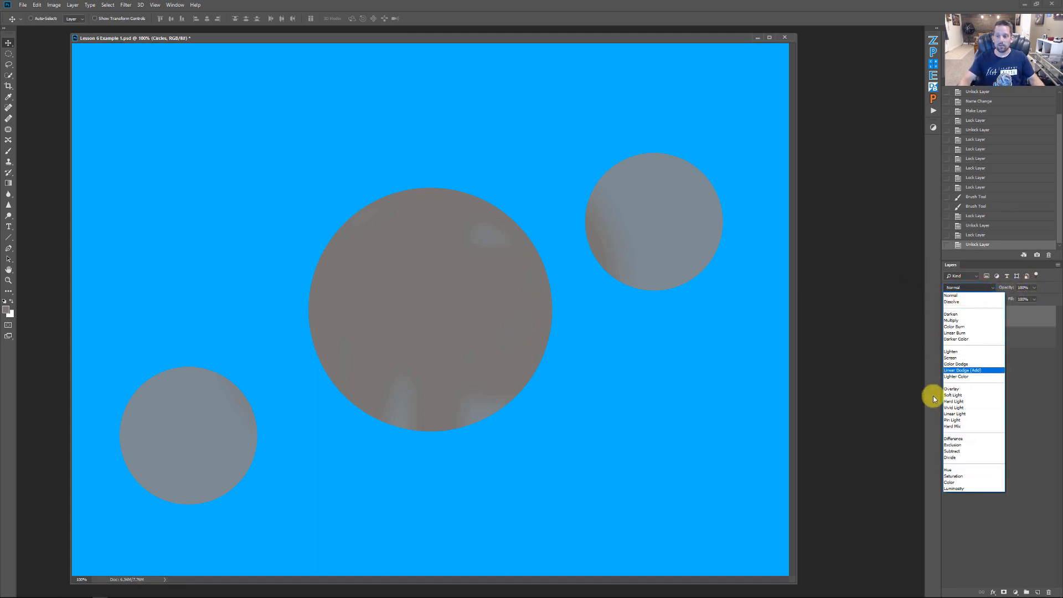
click(974, 290)
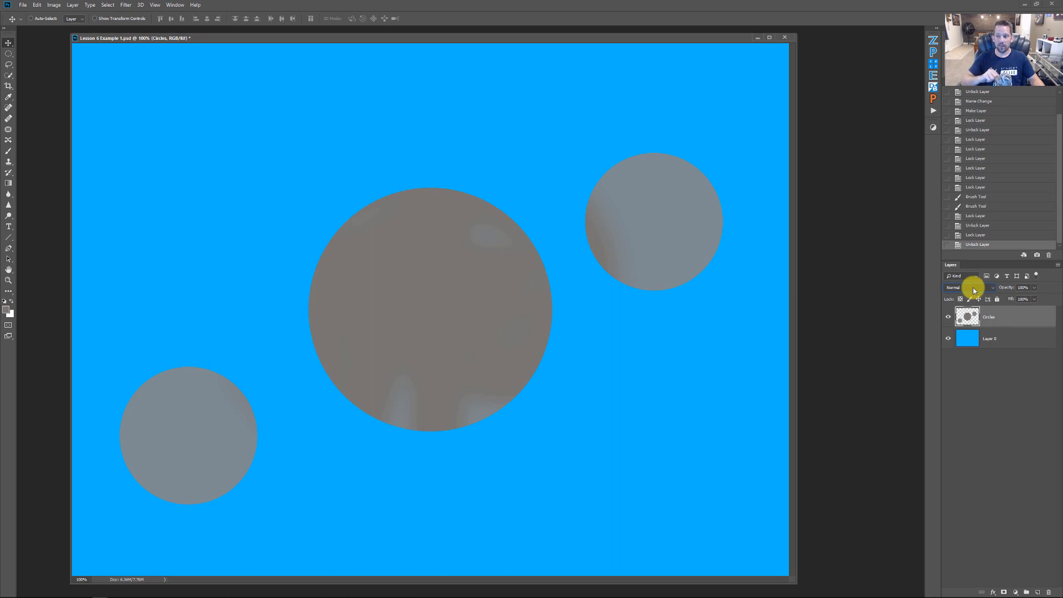
click(1035, 288)
drag(1035, 301, 1015, 299)
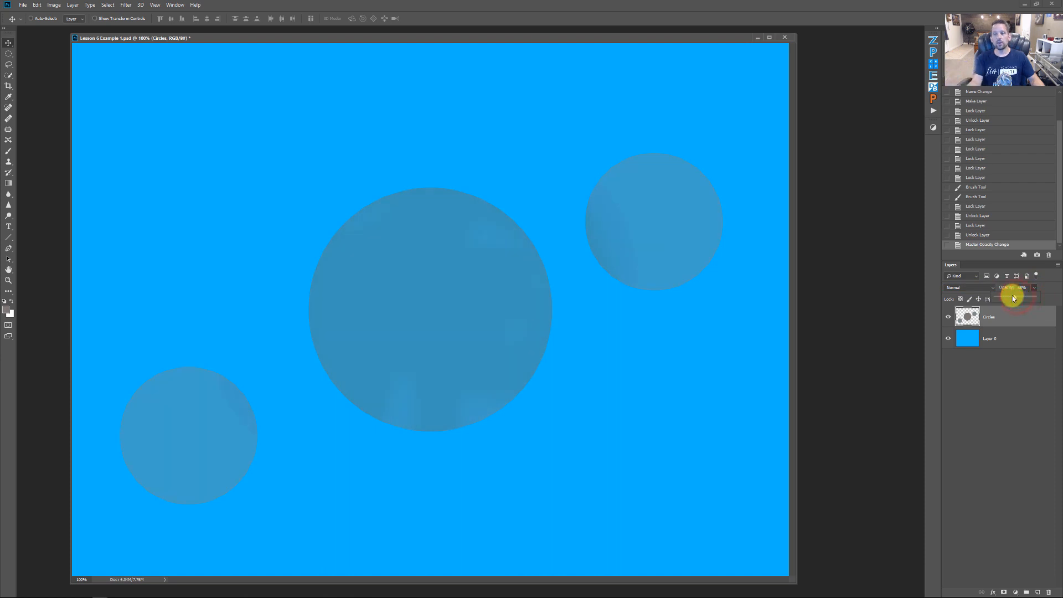
click(1023, 287)
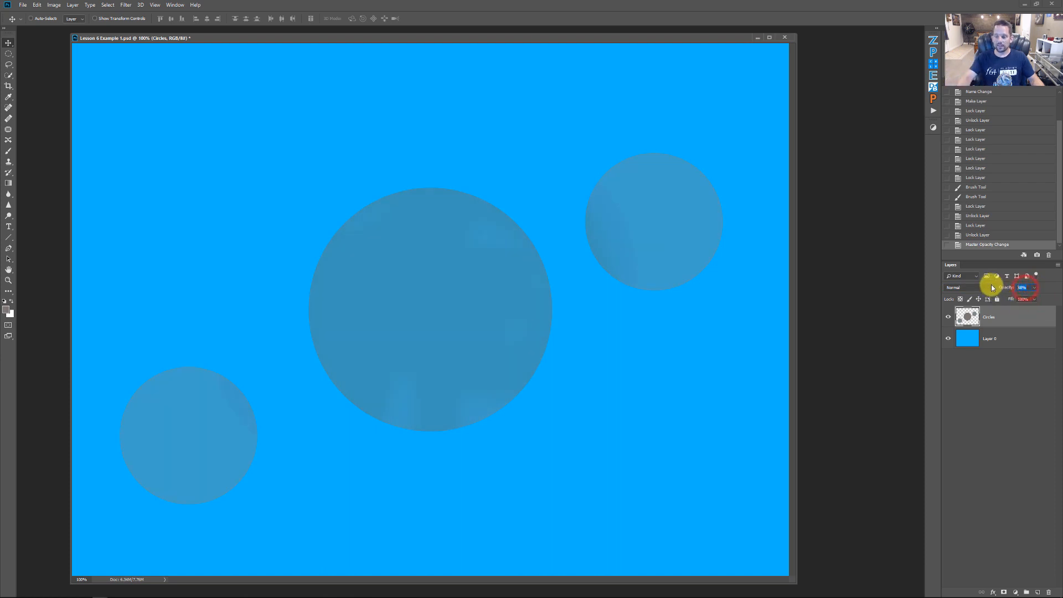
text(50)
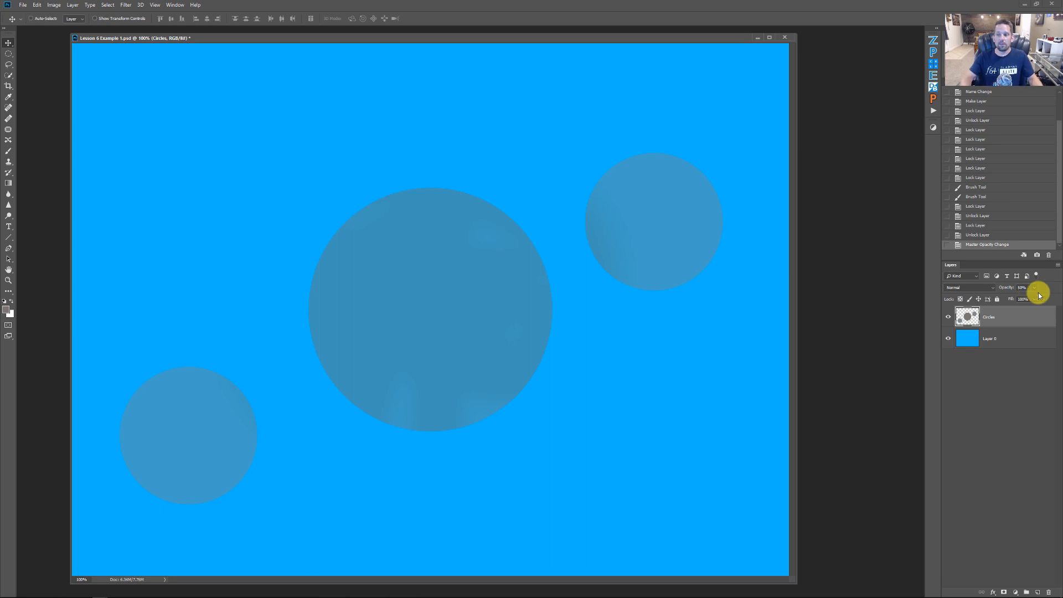
- Restore the Circles layer's opacity to 100%, keeping the Normal blend mode
click(969, 287)
click(969, 287)
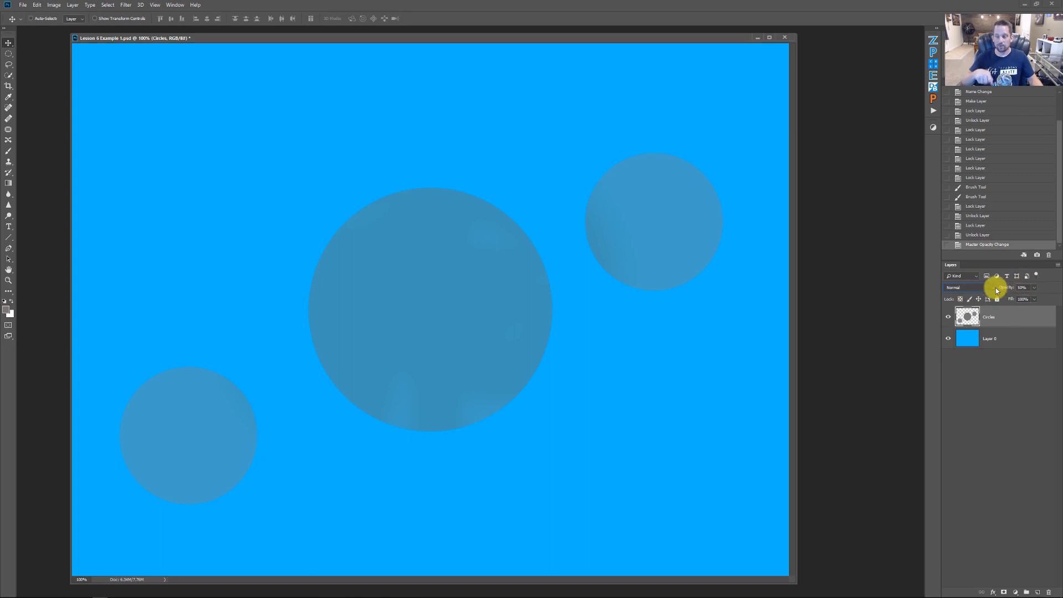
drag(1034, 289, 1036, 296)
click(1045, 287)
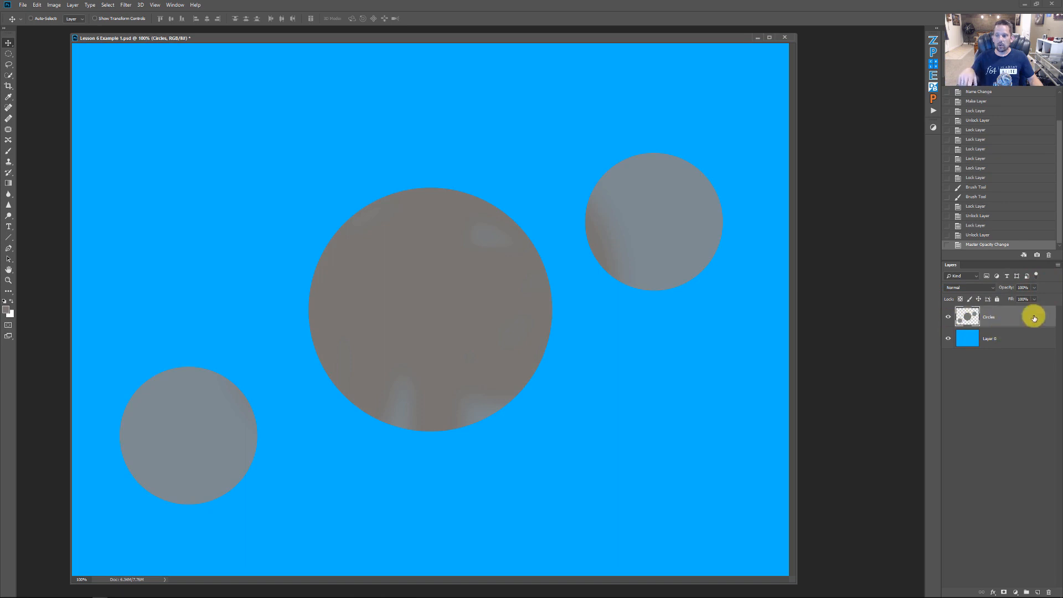
- Add a drop shadow to the Circles layer with increased distance, spread and size, offset toward the lower right of the circles
click(1043, 319)
double_click(1043, 319)
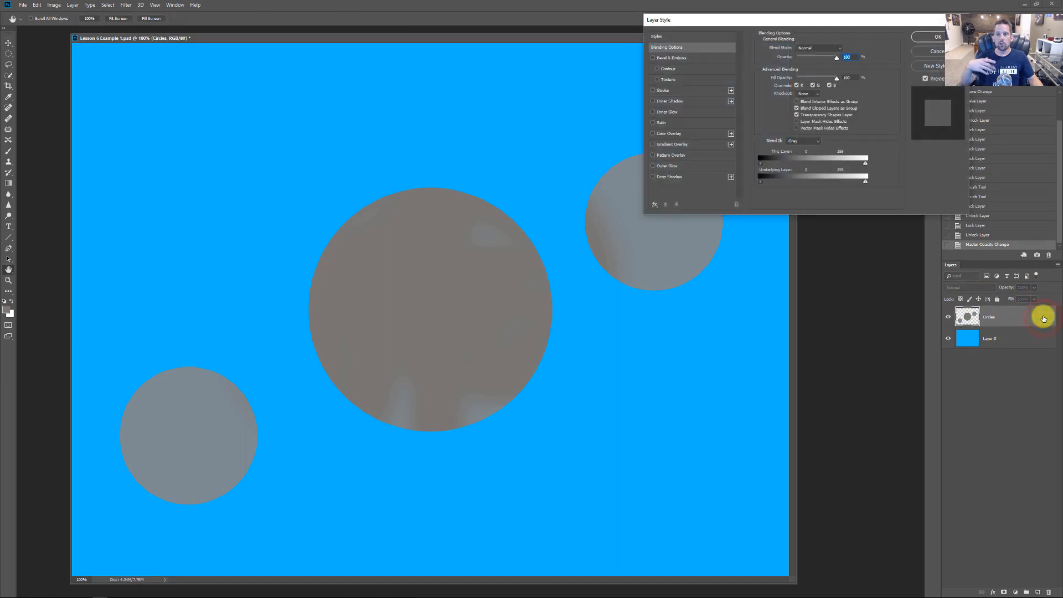
drag(809, 22, 753, 323)
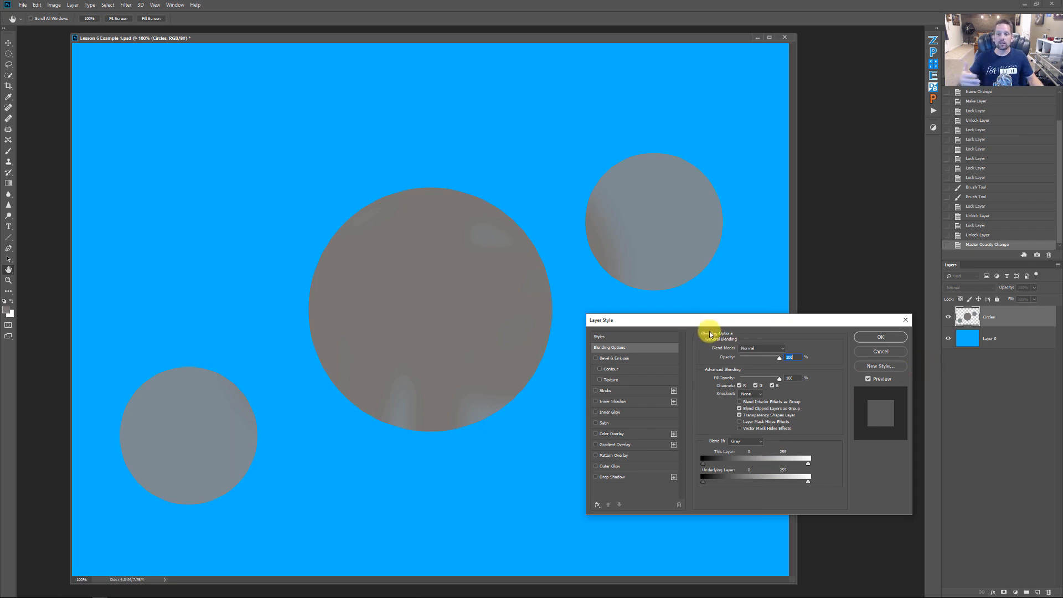
click(611, 478)
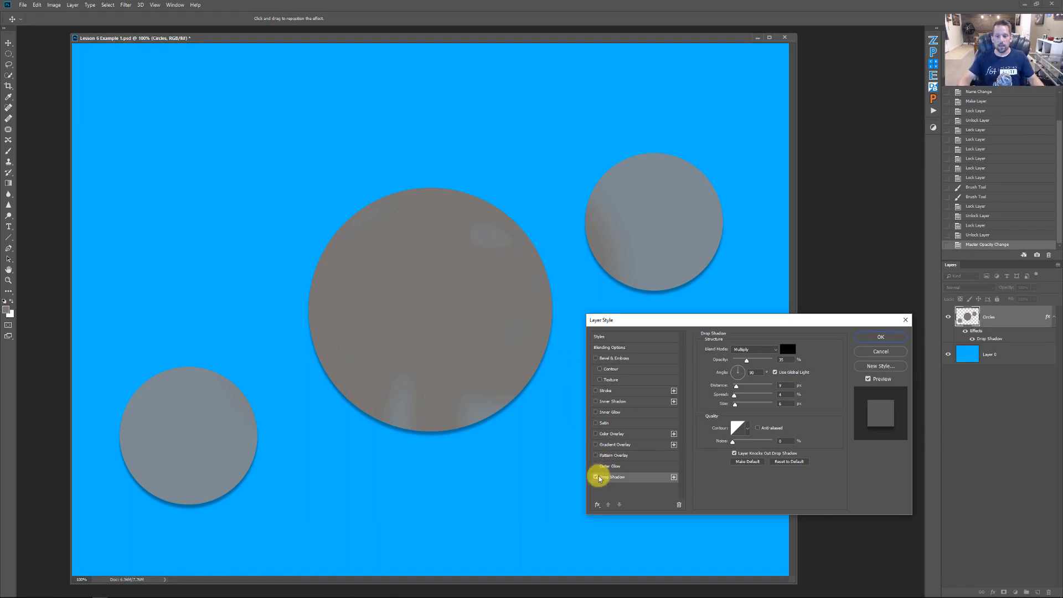
mouse_move(736, 386)
mouse_down()
mouse_move(746, 385)
mouse_move(741, 405)
mouse_up()
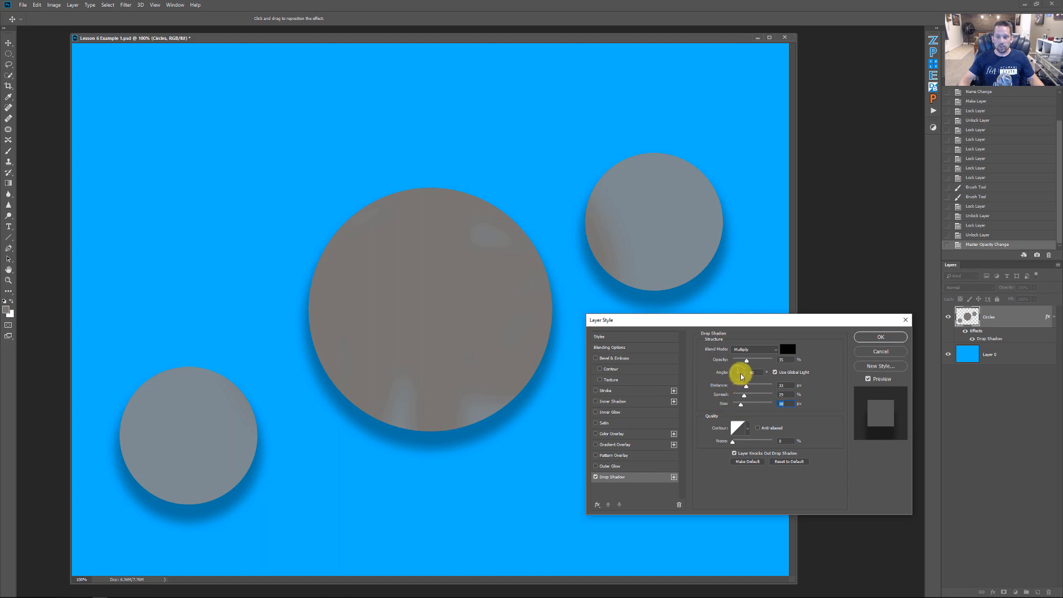
mouse_move(463, 278)
mouse_down()
mouse_move(480, 284)
mouse_move(456, 317)
mouse_move(393, 268)
mouse_move(448, 330)
mouse_move(493, 292)
mouse_move(469, 275)
mouse_up()
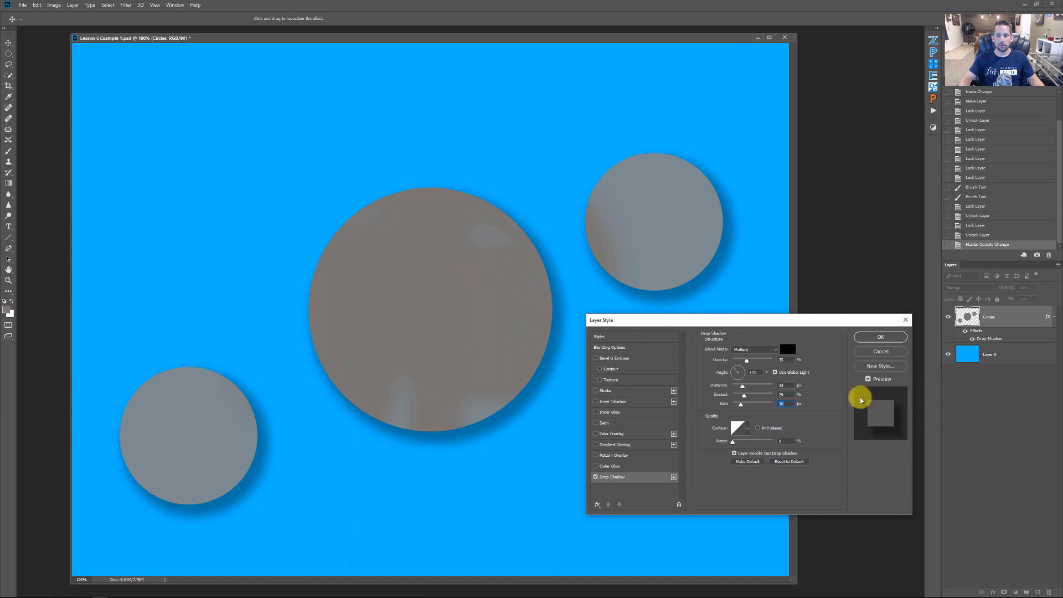
click(889, 343)
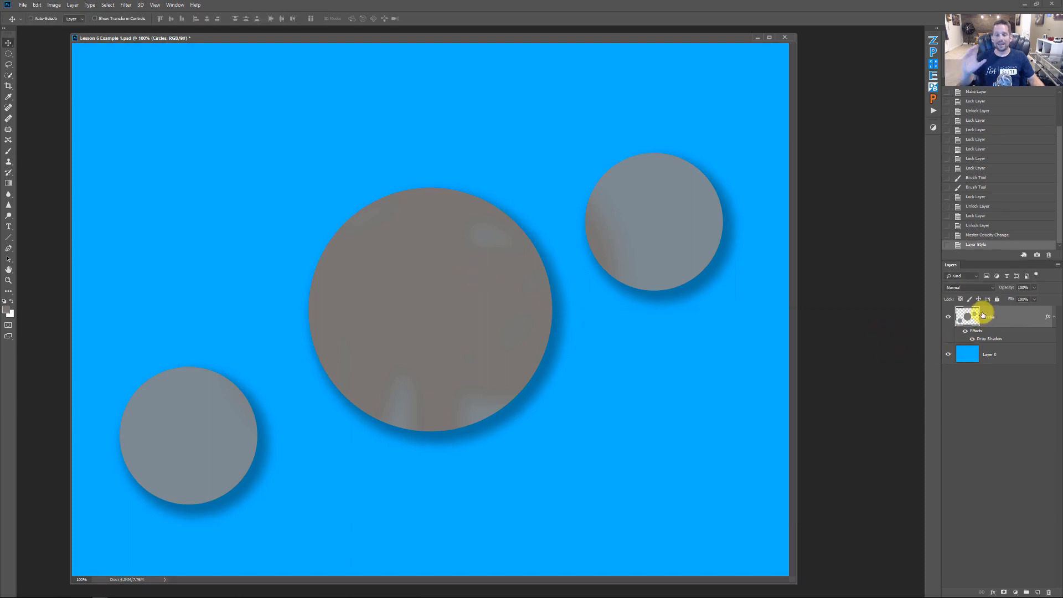
- Lower the Circles layer's fill and then its opacity to compare their effect on the shadow, returning each to 100%
click(1034, 299)
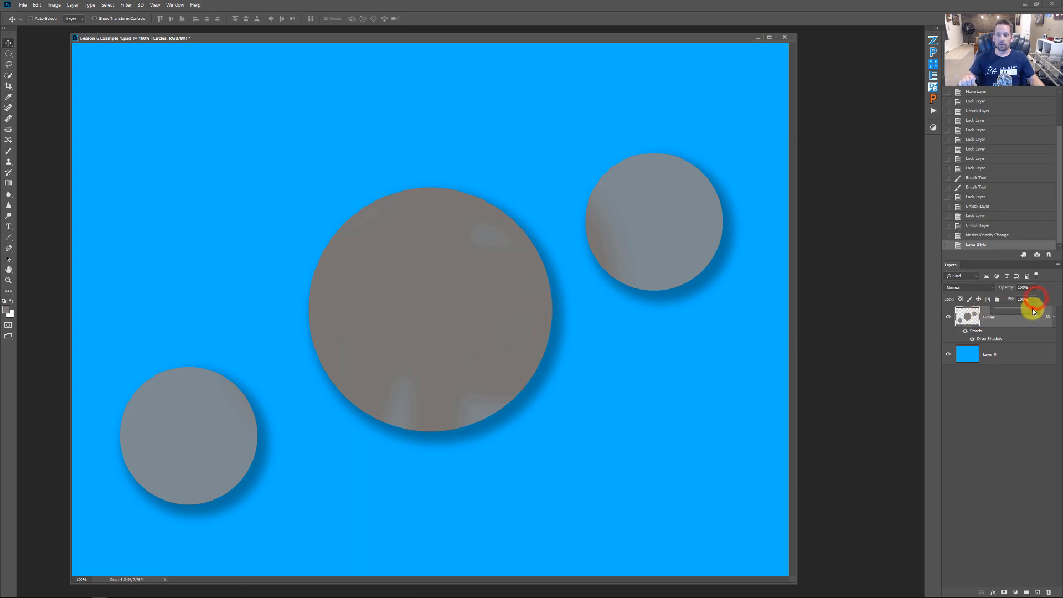
mouse_move(1034, 311)
mouse_down()
mouse_move(981, 308)
mouse_move(993, 299)
mouse_move(1037, 310)
mouse_move(996, 298)
mouse_move(1046, 296)
mouse_up()
click(1035, 288)
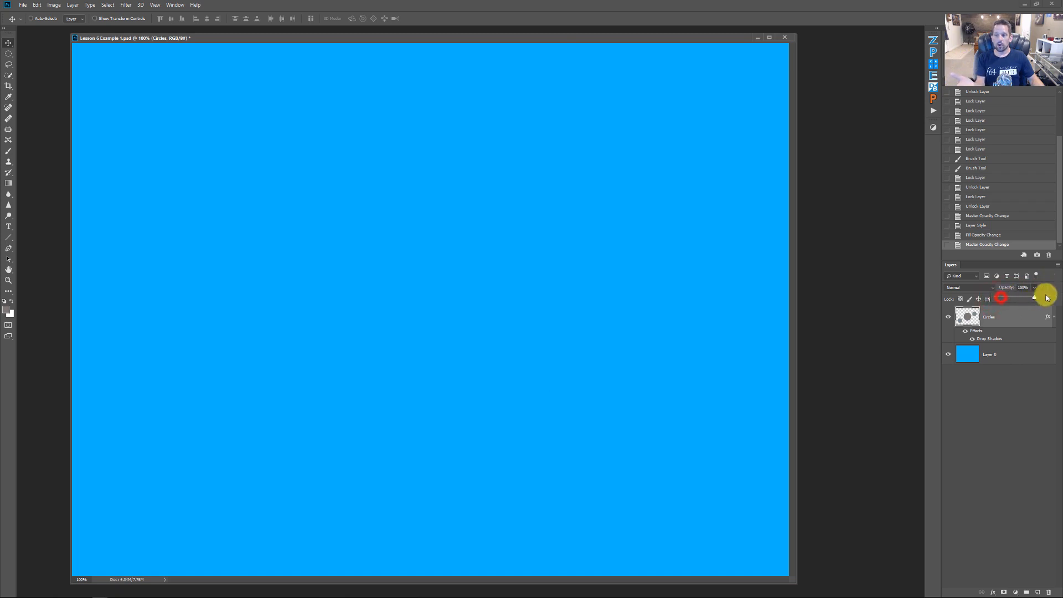
click(1050, 287)
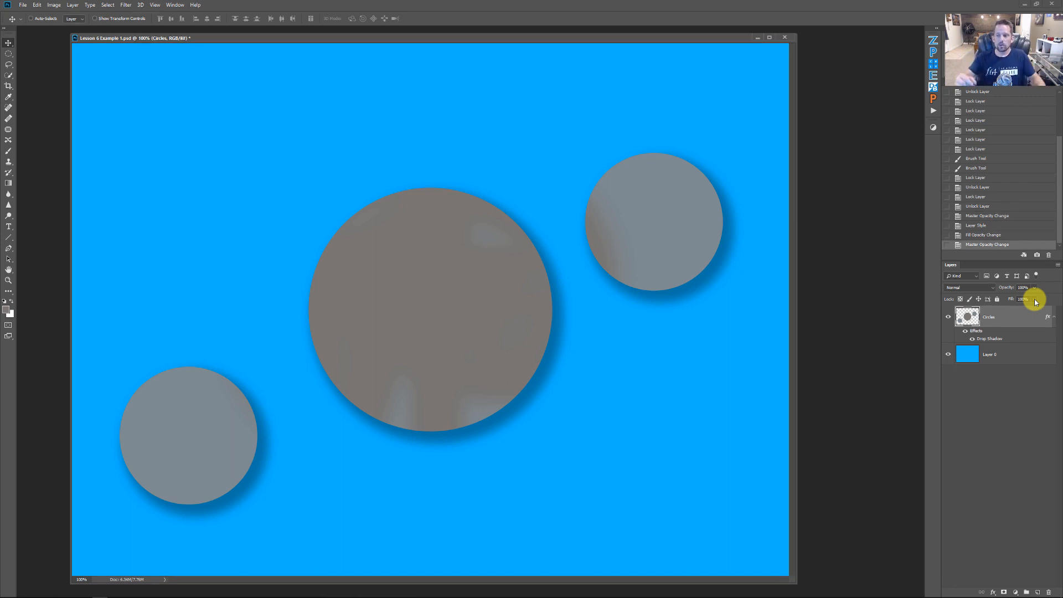
- Lower the Circles layer's fill to 0% and switch its layer effects off and on again
click(1035, 299)
drag(1031, 308, 1016, 311)
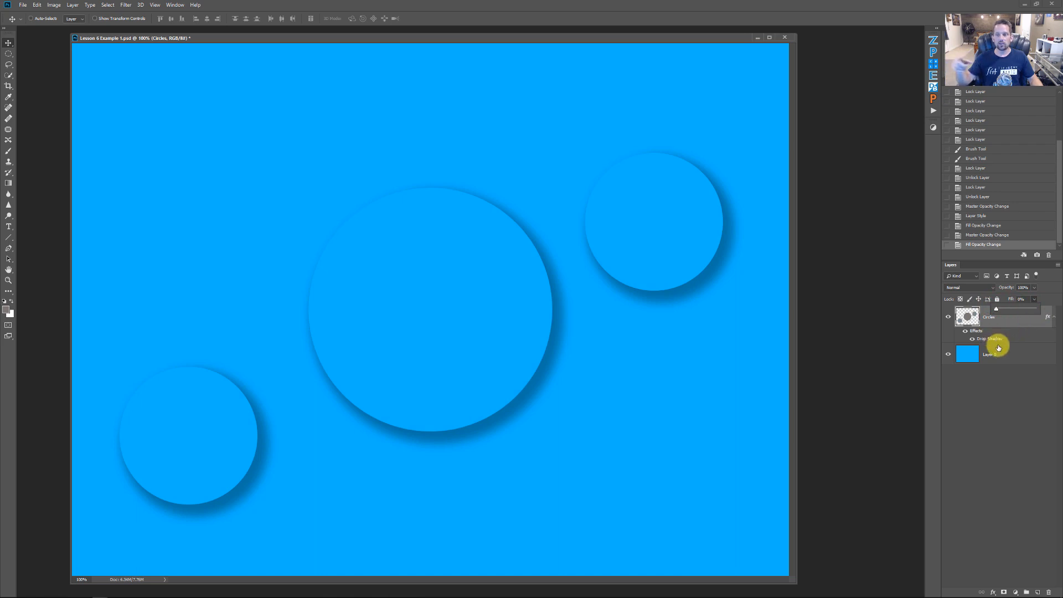
click(975, 339)
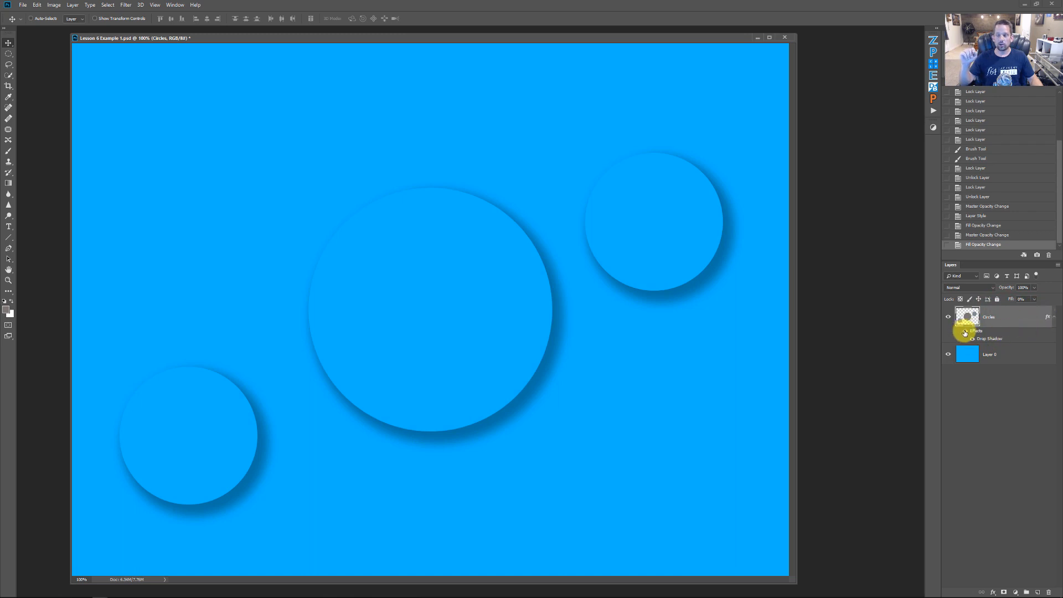
click(966, 333)
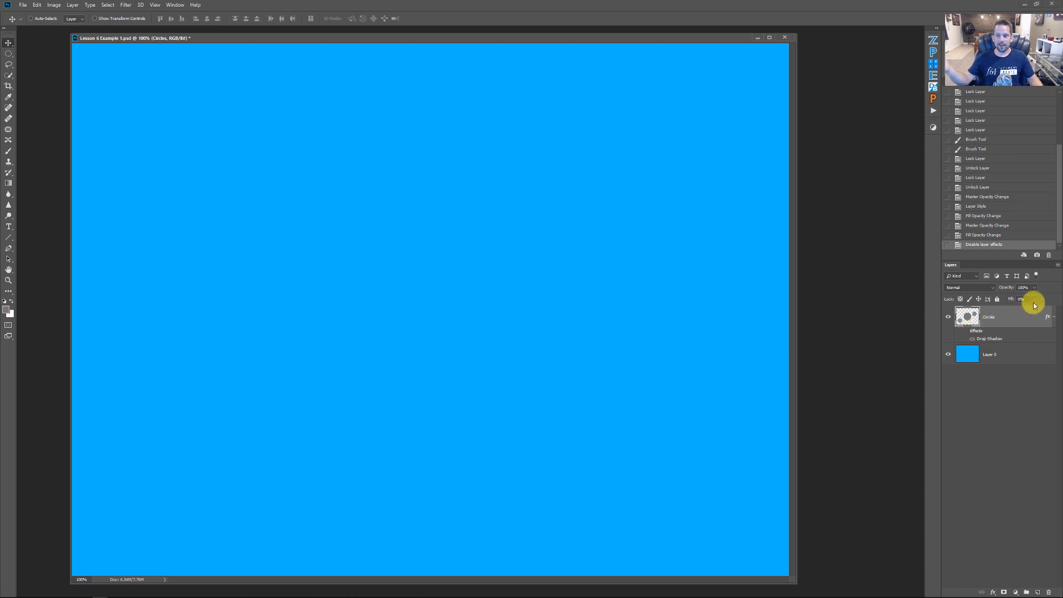
click(964, 332)
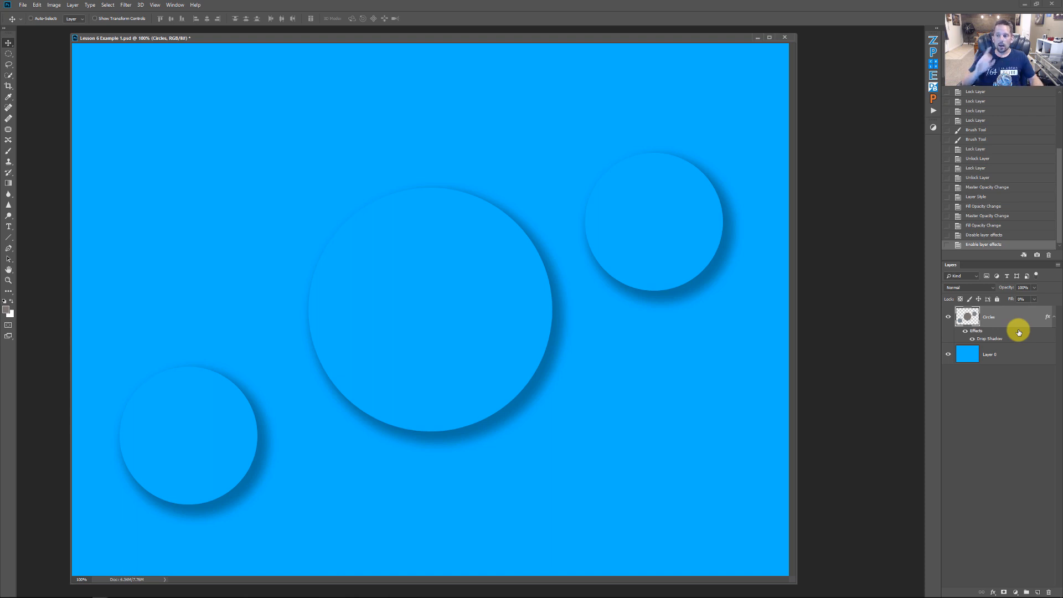
- Restore the Circles layer's fill to 100% and clear its layer style
click(1035, 299)
drag(1041, 308, 1055, 308)
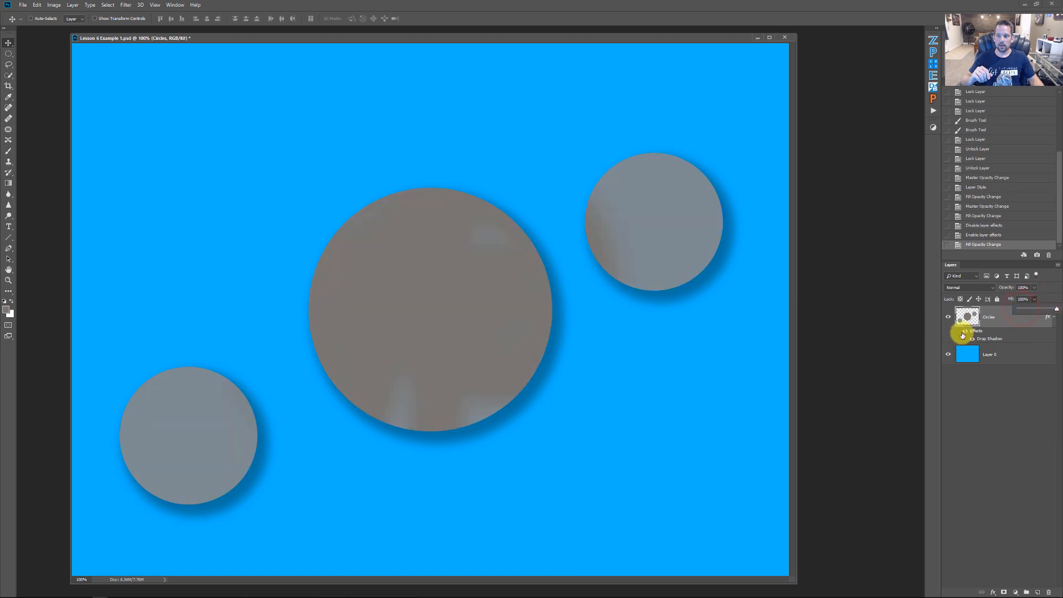
click(966, 333)
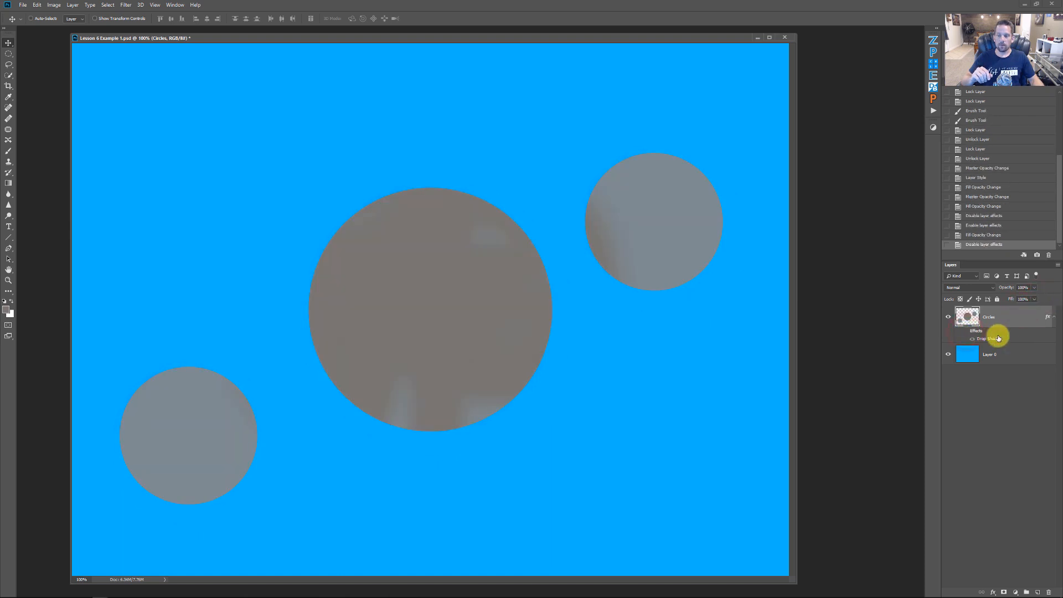
right_click(979, 334)
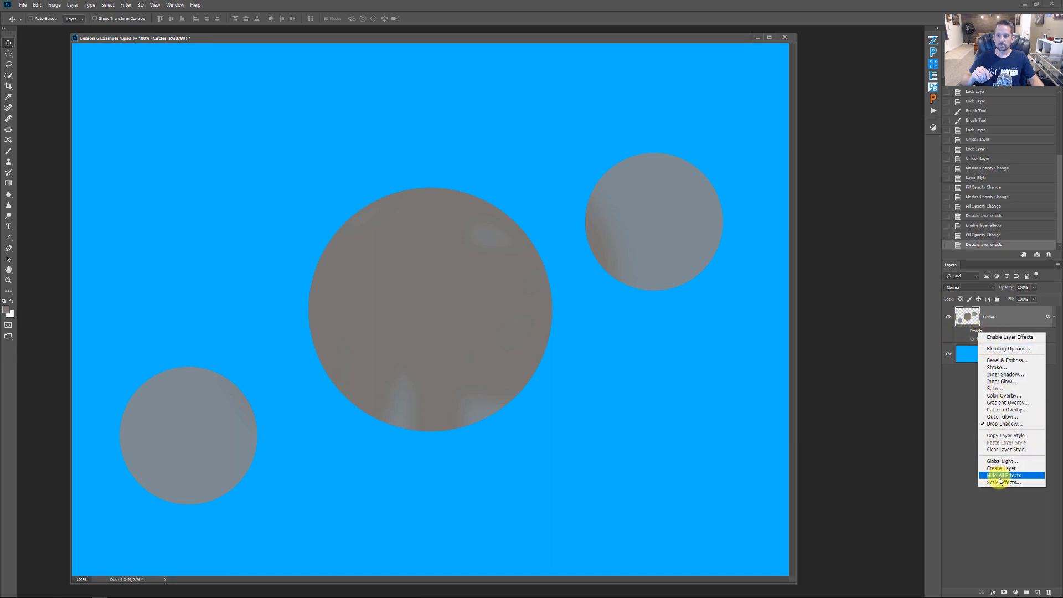
click(1007, 450)
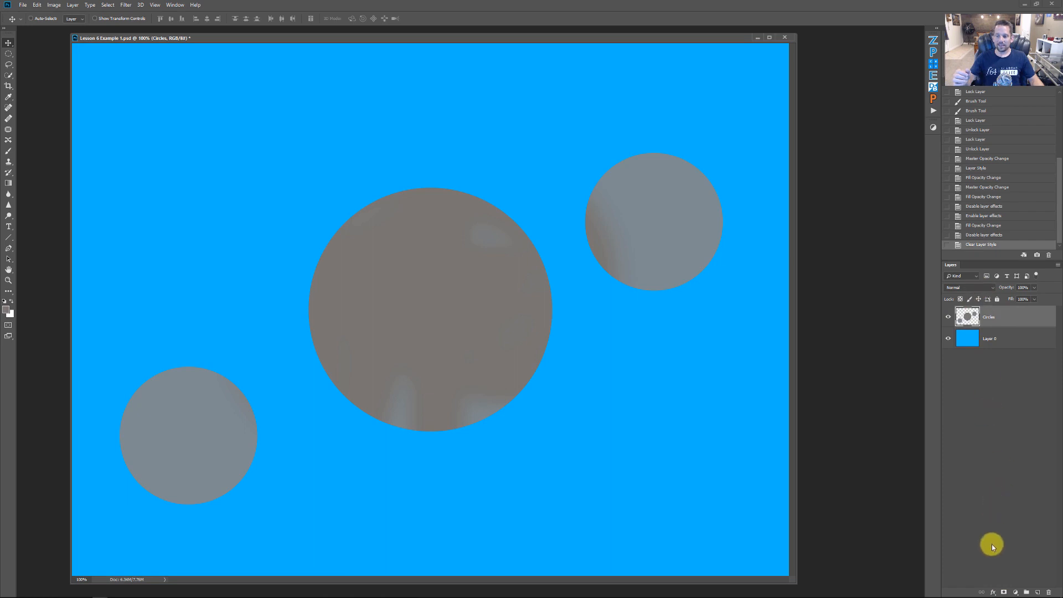
- Add a layer mask to the Circles layer and paint a black X on it across the large circle with a smaller brush
click(1005, 592)
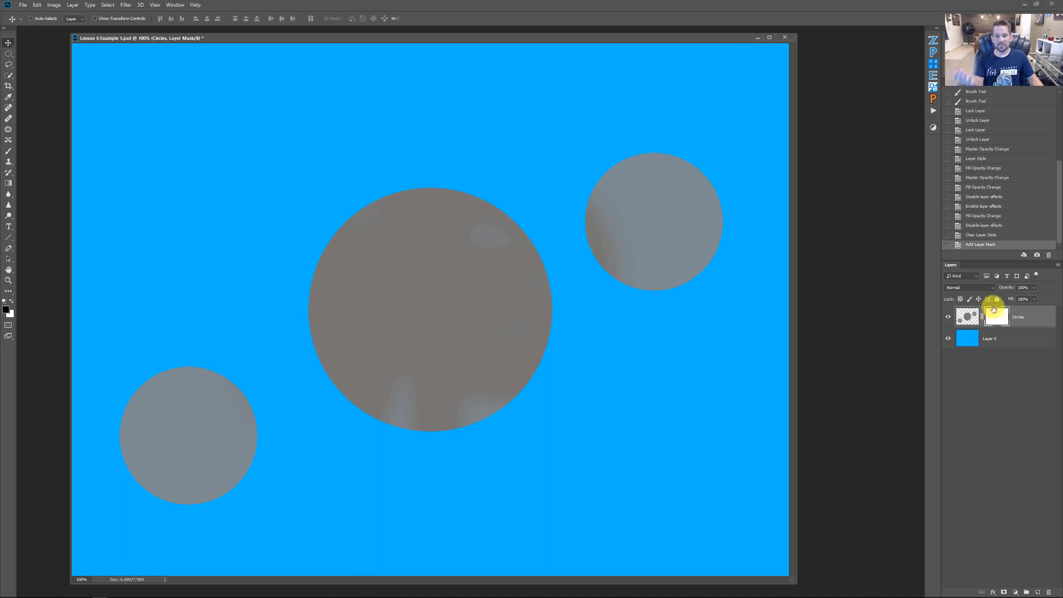
key(b)
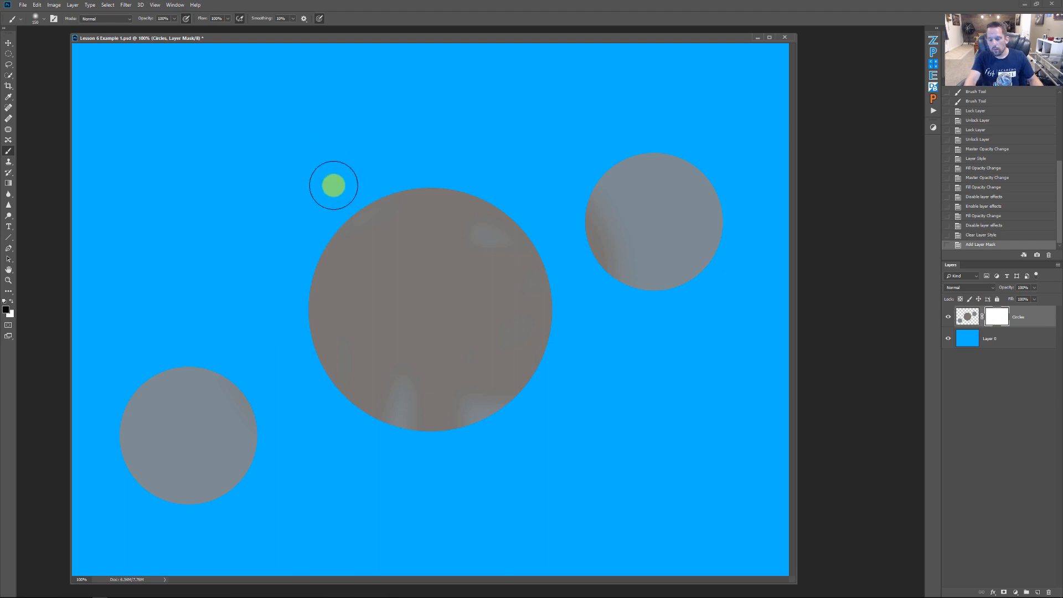
key(bracketleft)
key(bracketleft)
key(bracketleft)
key(bracketleft)
key(bracketleft)
key(bracketleft)
mouse_move(354, 190)
mouse_down()
mouse_move(542, 431)
mouse_move(339, 176)
mouse_move(525, 429)
mouse_move(425, 350)
mouse_move(331, 185)
mouse_move(481, 387)
mouse_up()
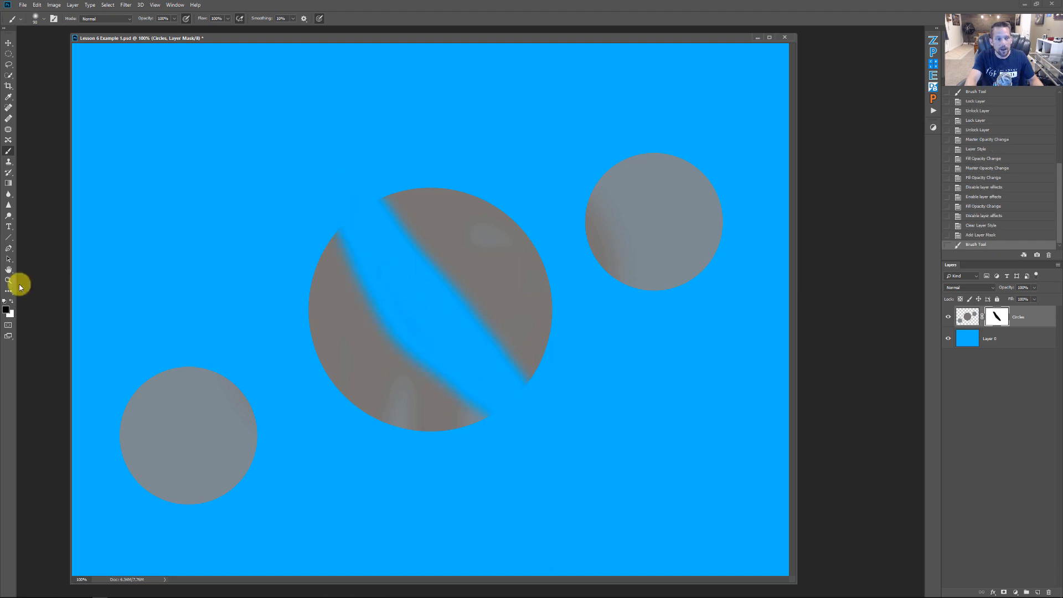
mouse_move(494, 190)
mouse_down()
mouse_move(367, 410)
mouse_move(446, 279)
mouse_move(485, 153)
mouse_move(381, 427)
mouse_move(512, 132)
mouse_move(431, 238)
mouse_move(343, 410)
mouse_up()
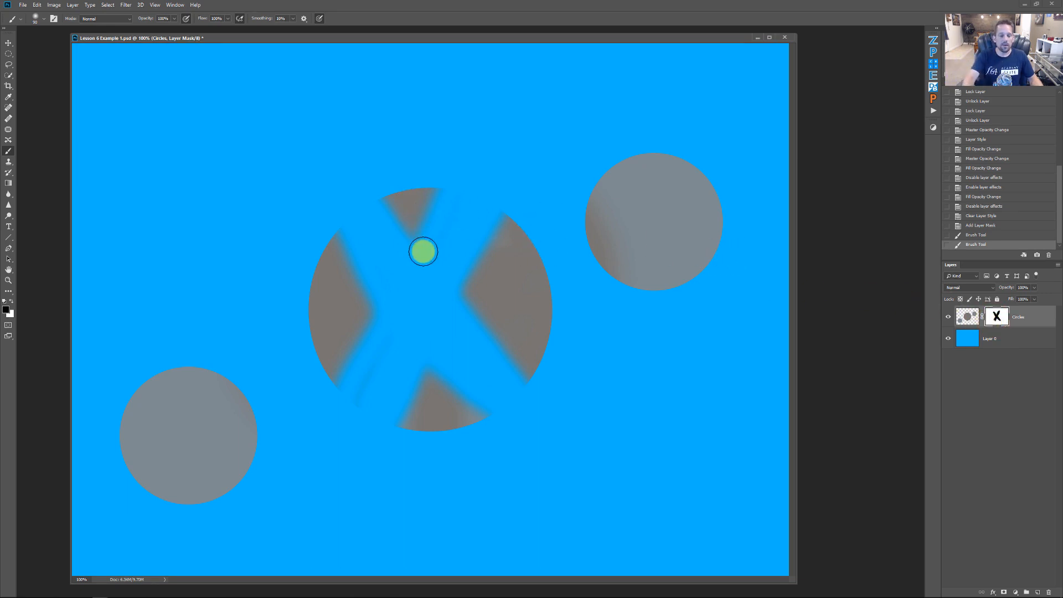
- Paint white on the Circles layer's mask with a larger brush to bring the whole large circle back
mouse_move(433, 244)
mouse_down()
mouse_move(388, 199)
mouse_move(342, 235)
mouse_move(357, 212)
mouse_move(412, 225)
mouse_move(369, 223)
mouse_move(345, 311)
mouse_move(432, 271)
mouse_move(445, 227)
mouse_move(481, 222)
mouse_move(460, 312)
mouse_move(418, 256)
mouse_move(328, 393)
mouse_move(432, 325)
mouse_move(459, 327)
mouse_move(471, 385)
mouse_move(487, 378)
mouse_move(529, 237)
mouse_move(519, 461)
mouse_move(511, 373)
mouse_move(417, 378)
mouse_move(508, 268)
mouse_move(415, 342)
mouse_move(429, 213)
mouse_up()
key(x)
key(bracketright)
key(bracketright)
key(bracketright)
key(bracketright)
key(bracketright)
key(bracketright)
key(bracketright)
key(bracketleft)
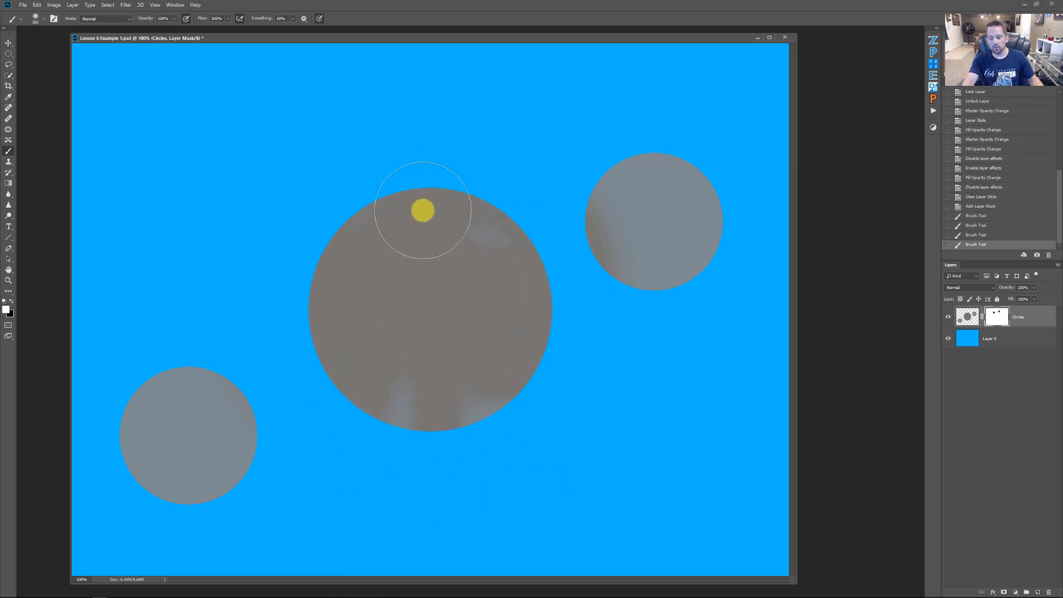
key(bracketleft)
key(bracketleft)
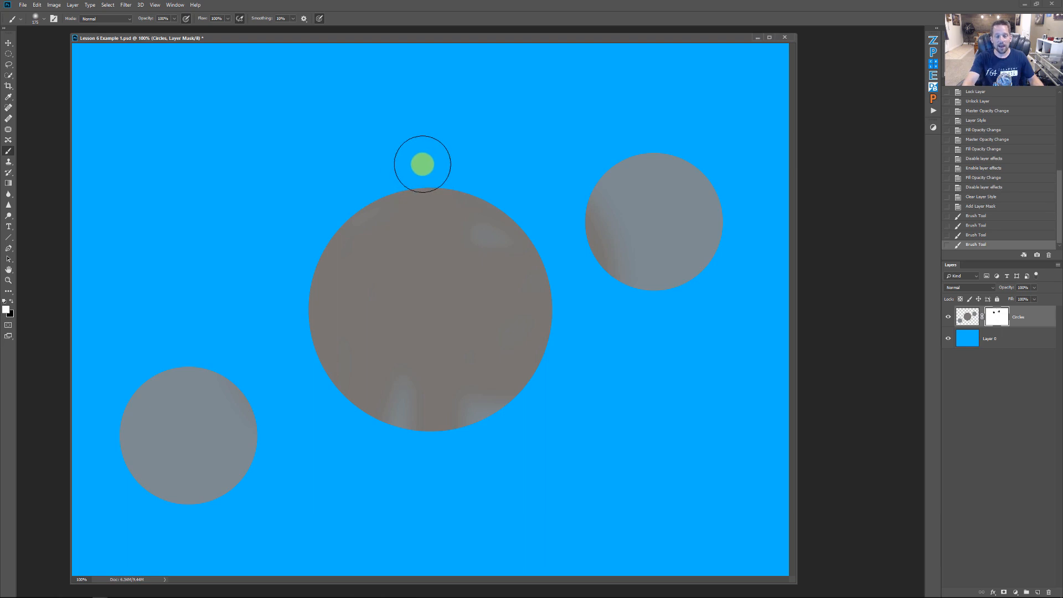
mouse_move(507, 192)
mouse_down()
mouse_move(398, 186)
mouse_move(540, 161)
mouse_up()
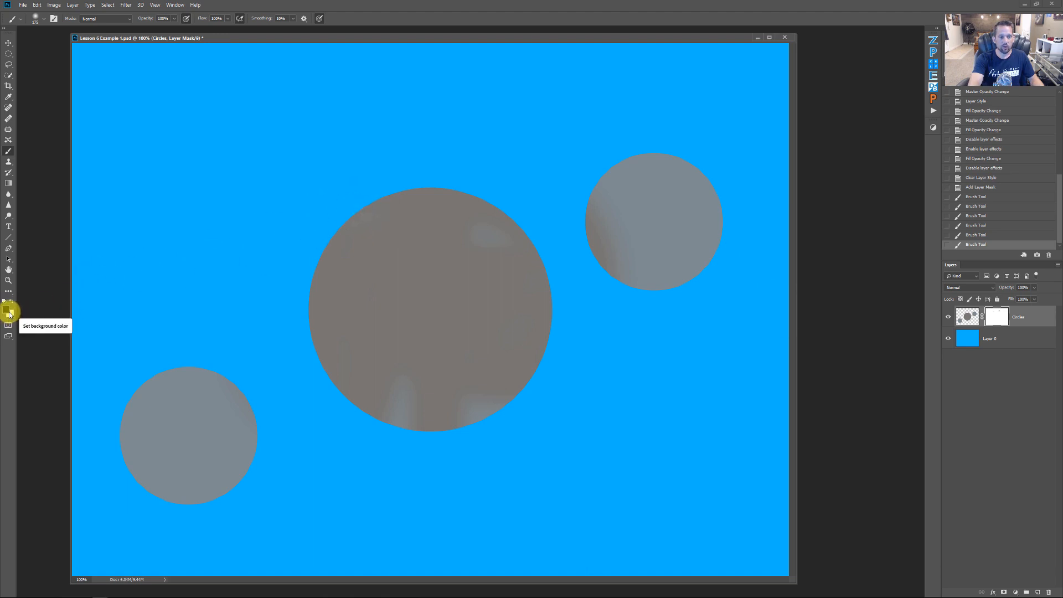
- Paint black on the mask to hide the small lower-left circle, and paint white to bring it back
key(x)
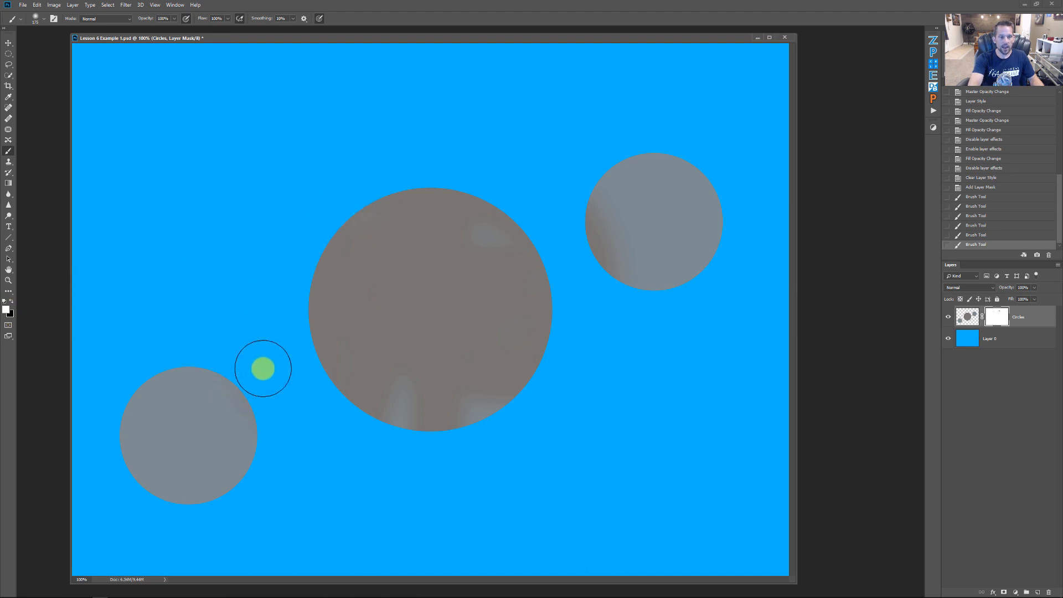
mouse_move(209, 415)
mouse_down()
mouse_move(119, 483)
mouse_move(239, 401)
mouse_move(138, 467)
mouse_move(242, 458)
mouse_move(163, 518)
mouse_up()
mouse_move(205, 441)
mouse_down()
mouse_move(118, 423)
mouse_move(168, 365)
mouse_move(210, 369)
mouse_up()
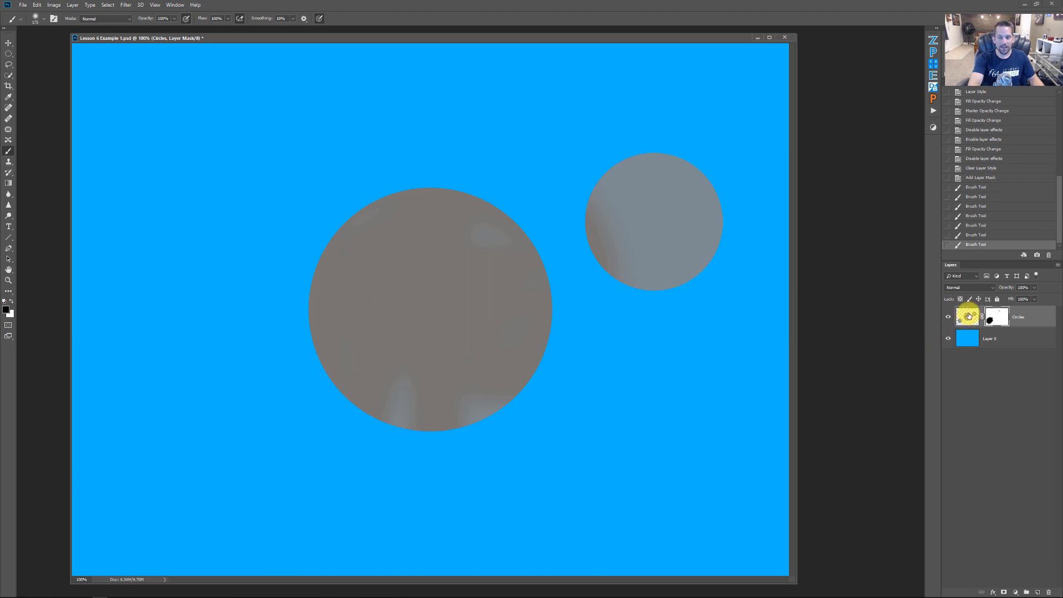
key(x)
mouse_move(198, 365)
mouse_down()
mouse_move(225, 338)
mouse_move(210, 521)
mouse_move(176, 427)
mouse_move(233, 404)
mouse_move(202, 382)
mouse_move(214, 374)
mouse_up()
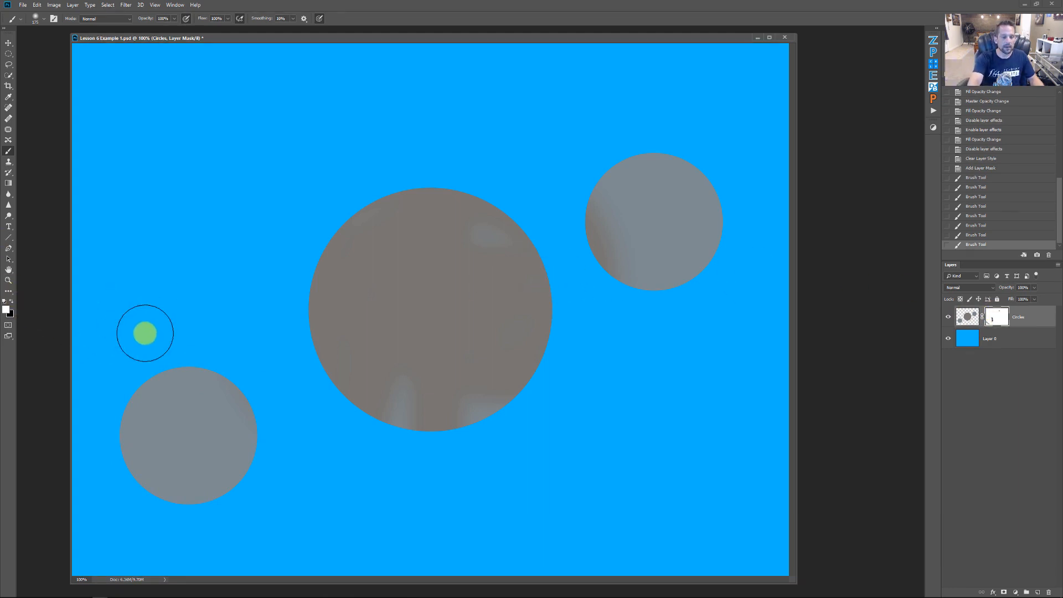
- Paint two crossing black strokes on the Circles layer's mask over the large circle, one roughly vertical and one roughly horizontal
key(x)
drag(385, 177, 439, 463)
mouse_move(265, 295)
mouse_down()
mouse_move(635, 390)
mouse_move(653, 324)
mouse_move(699, 346)
mouse_up()
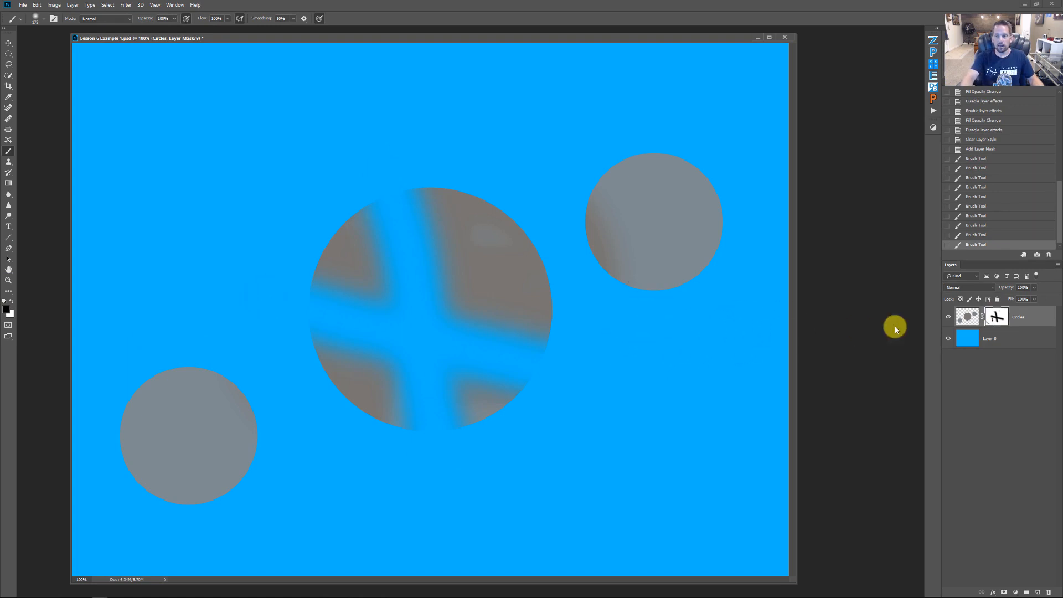
- Disable and re-enable the Circles layer's mask twice to compare the circles with and without it
shift+click(997, 316)
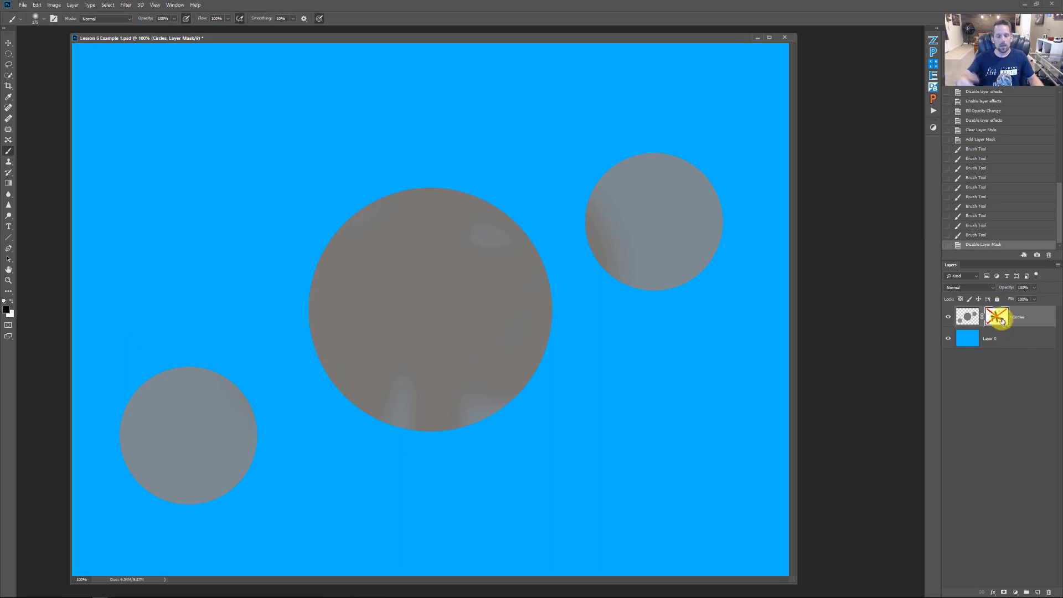
shift+click(1002, 321)
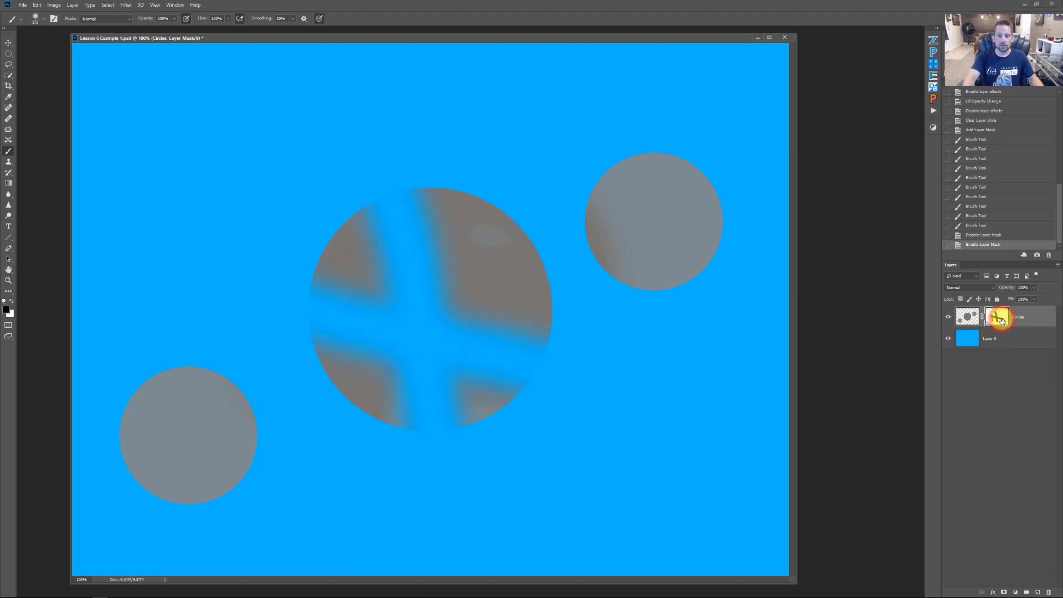
shift+click(1002, 320)
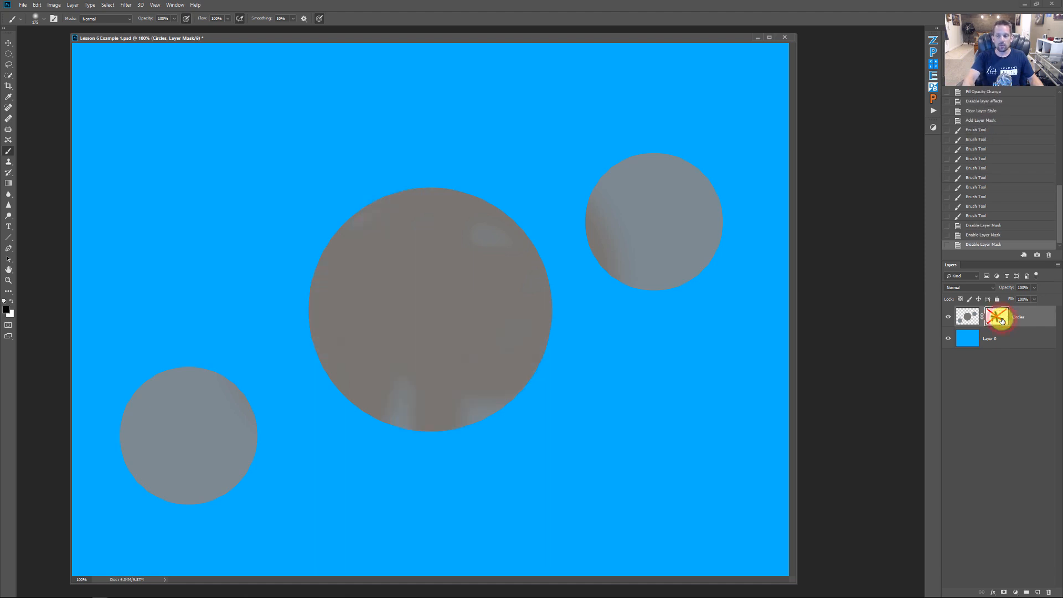
shift+click(1001, 320)
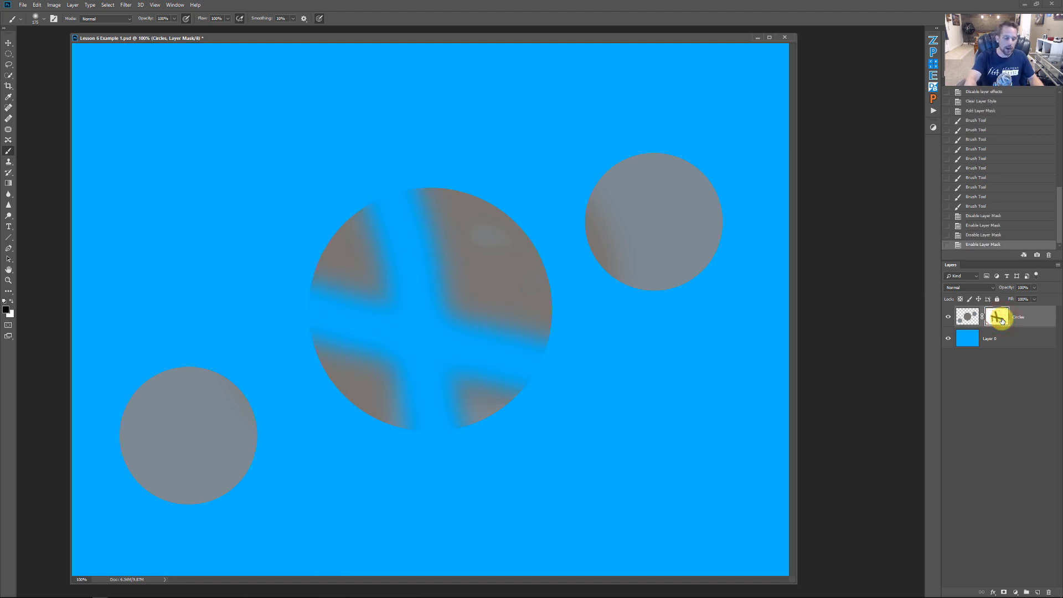
- View the Circles layer's mask on its own, paint white over the stray grey marks around the black X, and return to the layer image
alt+click(1002, 321)
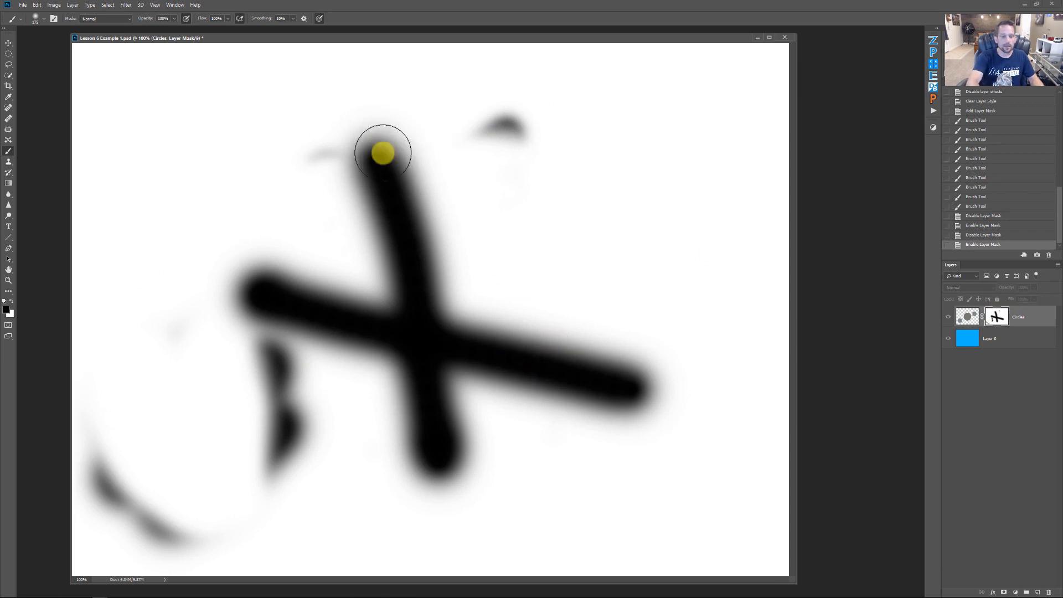
key(x)
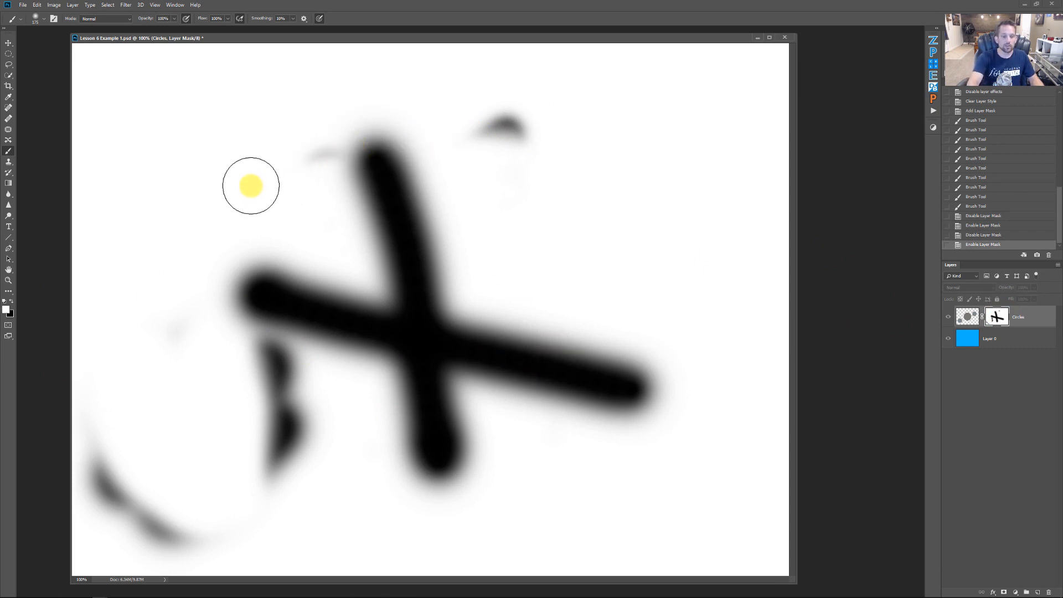
key(bracketleft)
key(bracketleft)
mouse_move(506, 129)
mouse_down()
mouse_move(529, 123)
mouse_move(436, 136)
mouse_move(502, 135)
mouse_up()
key(bracketleft)
key(bracketleft)
key(bracketleft)
key(bracketleft)
mouse_move(295, 131)
mouse_down()
mouse_move(308, 170)
mouse_move(330, 147)
mouse_up()
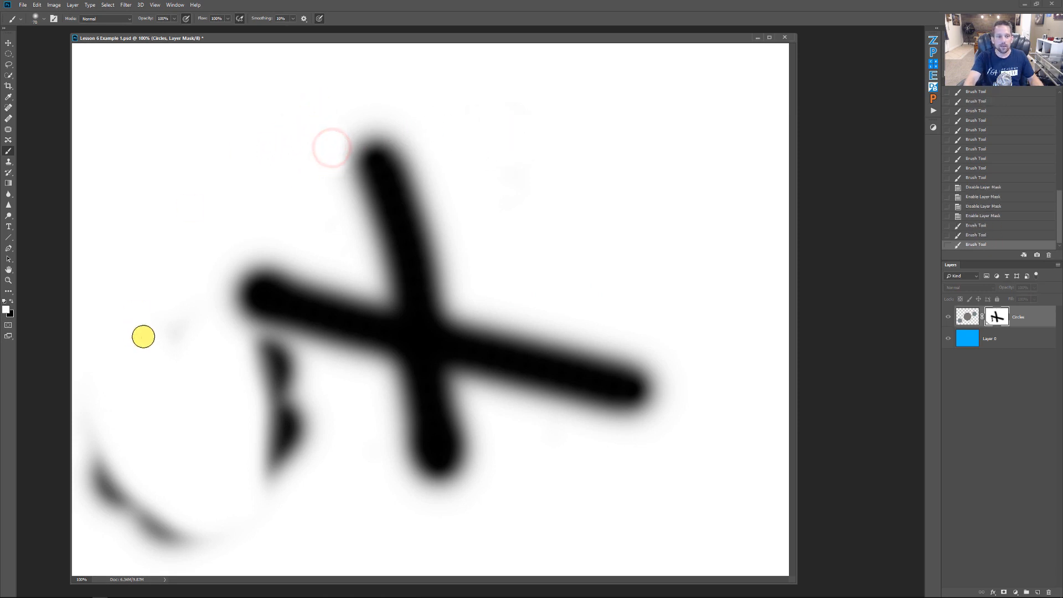
mouse_move(152, 349)
mouse_down()
mouse_move(255, 347)
mouse_move(307, 371)
mouse_move(287, 359)
mouse_move(279, 381)
mouse_move(221, 373)
mouse_move(271, 402)
mouse_move(281, 481)
mouse_move(305, 432)
mouse_move(287, 384)
mouse_move(225, 347)
mouse_move(296, 448)
mouse_move(264, 470)
mouse_move(300, 503)
mouse_move(263, 425)
mouse_move(159, 316)
mouse_move(242, 488)
mouse_move(304, 389)
mouse_move(270, 363)
mouse_move(238, 357)
mouse_move(230, 540)
mouse_move(216, 578)
mouse_move(79, 462)
mouse_move(116, 534)
mouse_move(135, 516)
mouse_move(131, 561)
mouse_move(158, 550)
mouse_move(184, 565)
mouse_move(124, 578)
mouse_move(57, 498)
mouse_move(240, 498)
mouse_up()
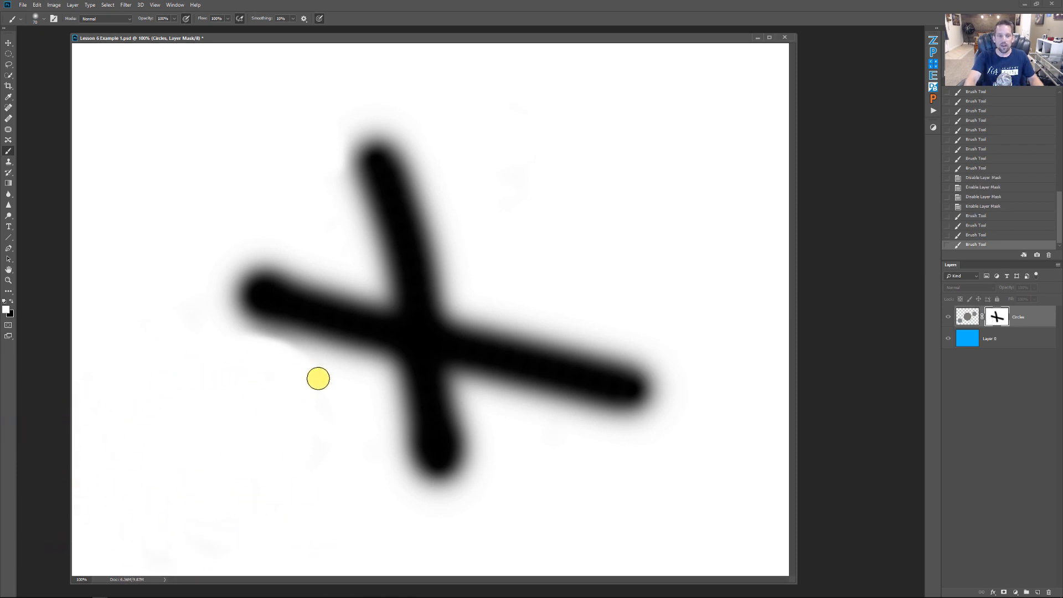
click(973, 321)
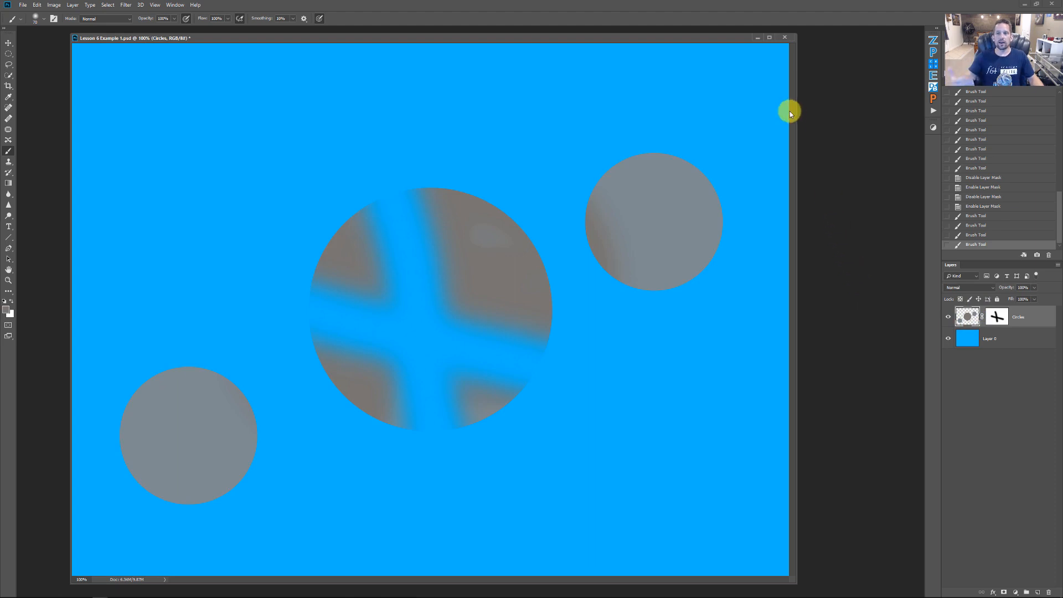
- Minimize the circles document and add a Curves adjustment layer above the photo in Lesson 6 Example.jpg
click(757, 37)
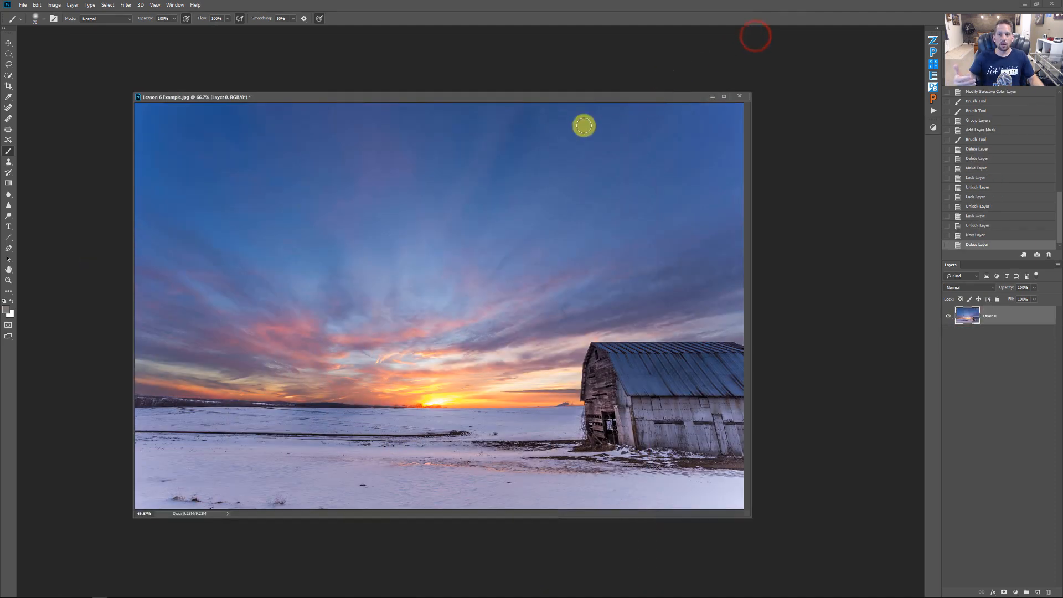
click(583, 98)
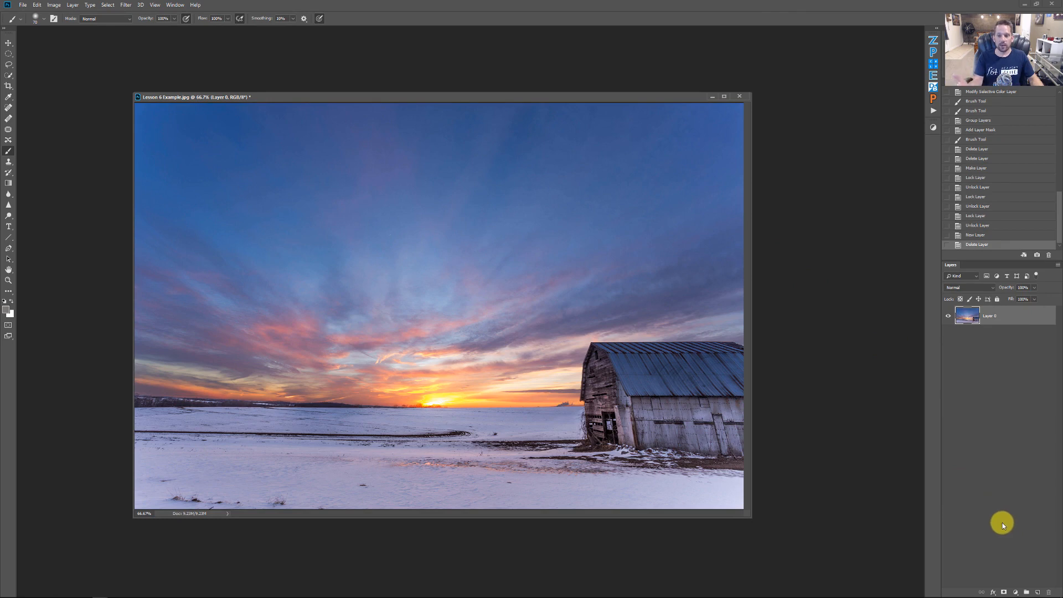
click(1016, 593)
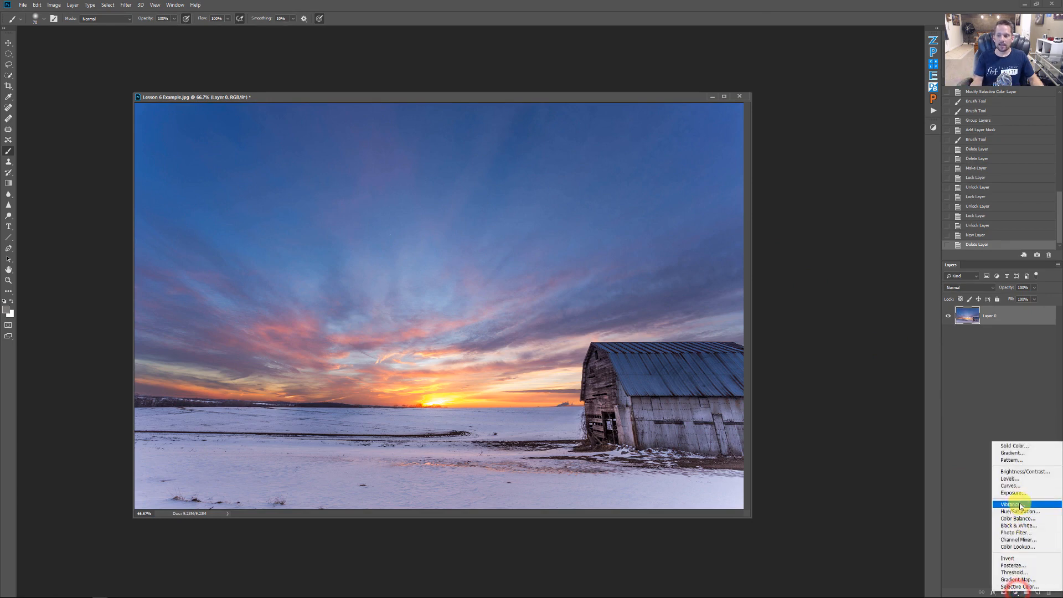
click(1015, 487)
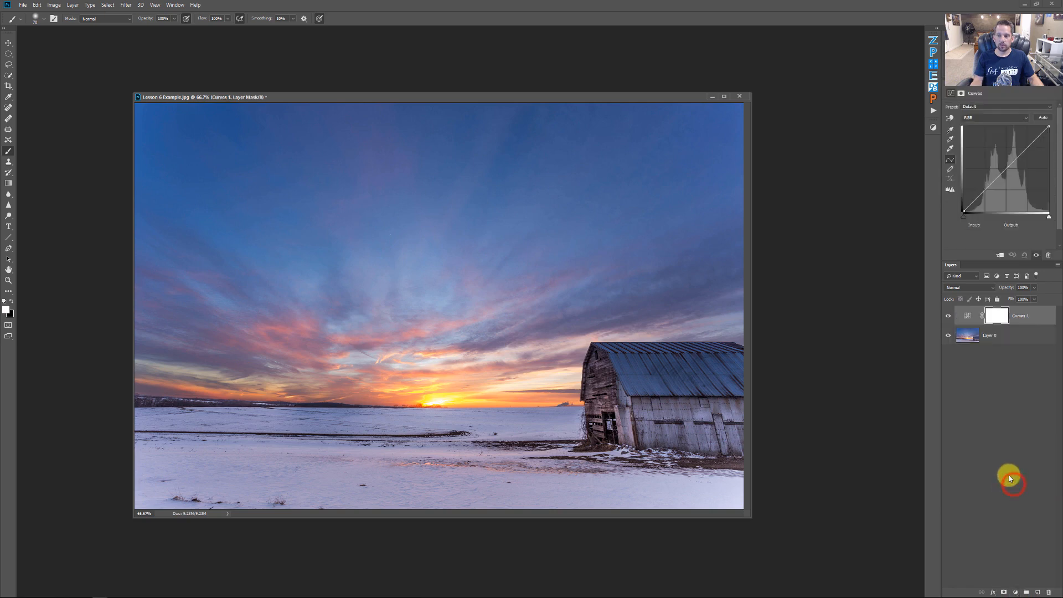
- Shape the Curves adjustment into an S-curve by lowering the shadows and raising the highlights
click(966, 316)
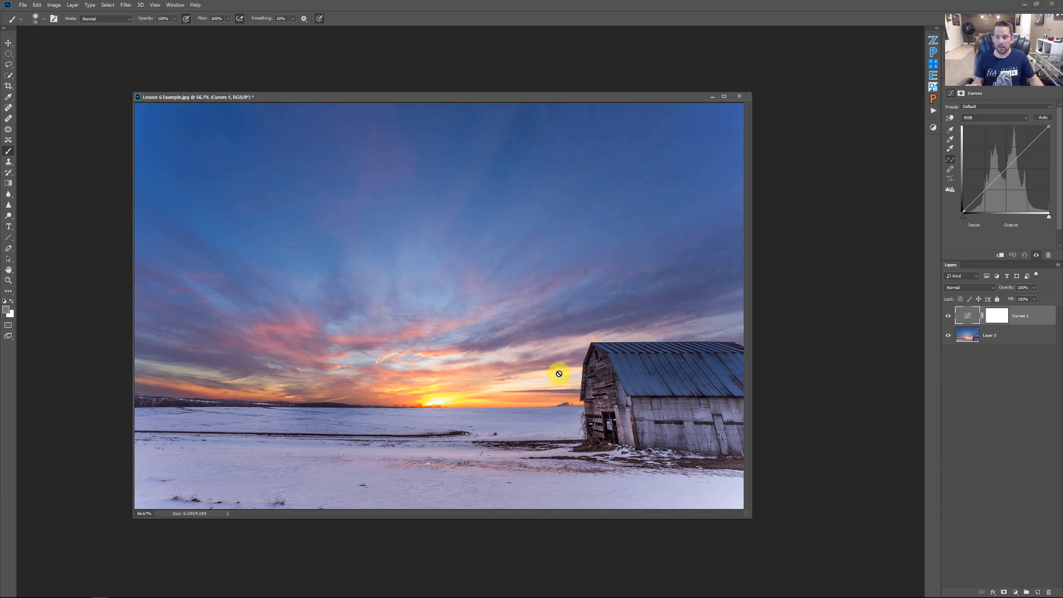
click(970, 291)
click(965, 288)
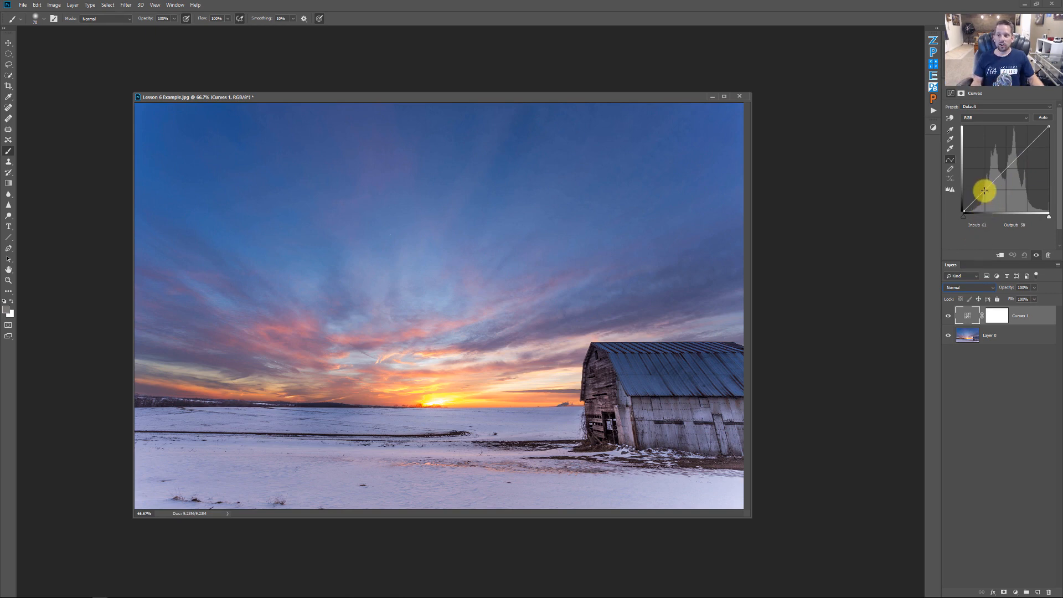
drag(991, 191, 987, 201)
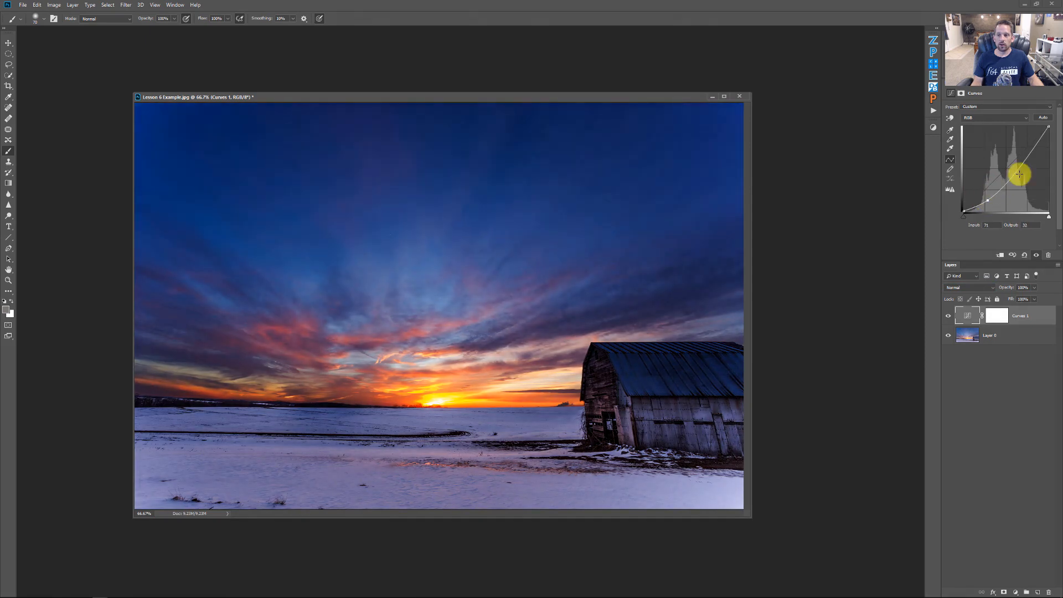
drag(1031, 152, 1028, 138)
drag(986, 203, 987, 200)
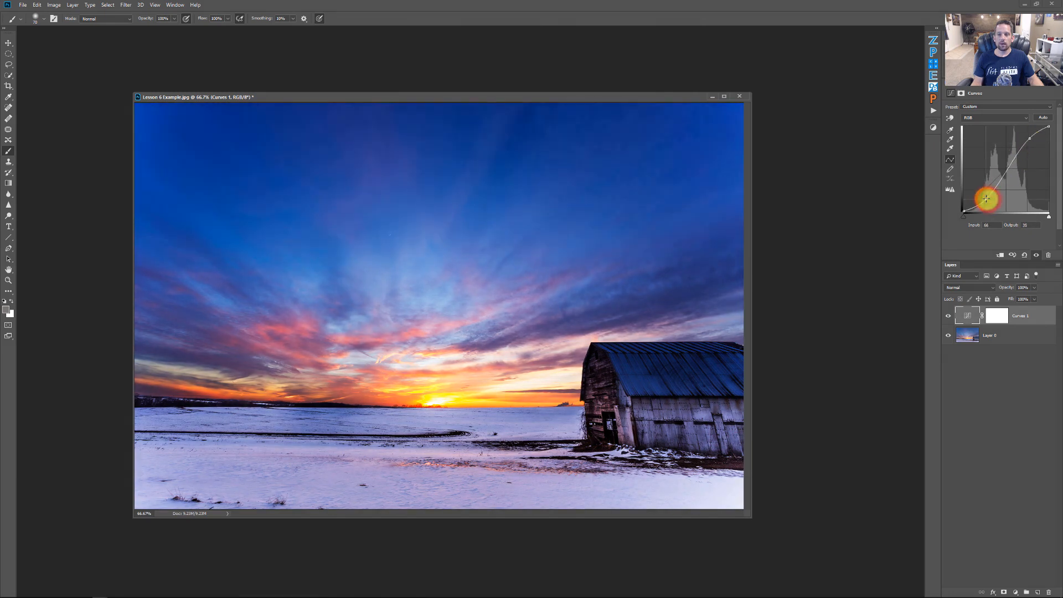
- Hide and show the Curves layer several times to compare the photo before and after the adjustment
click(946, 317)
click(946, 316)
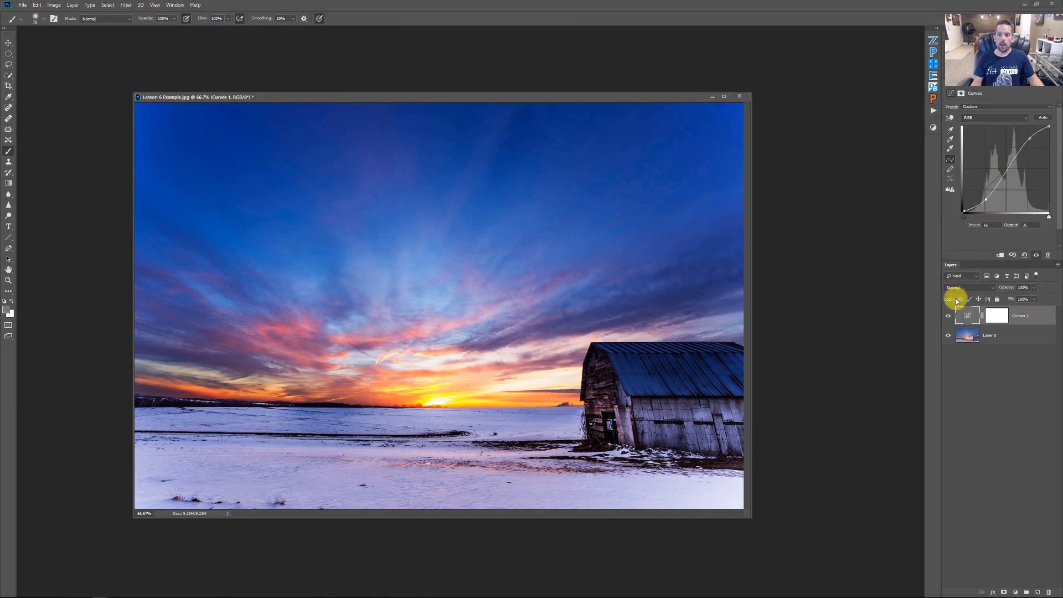
click(950, 316)
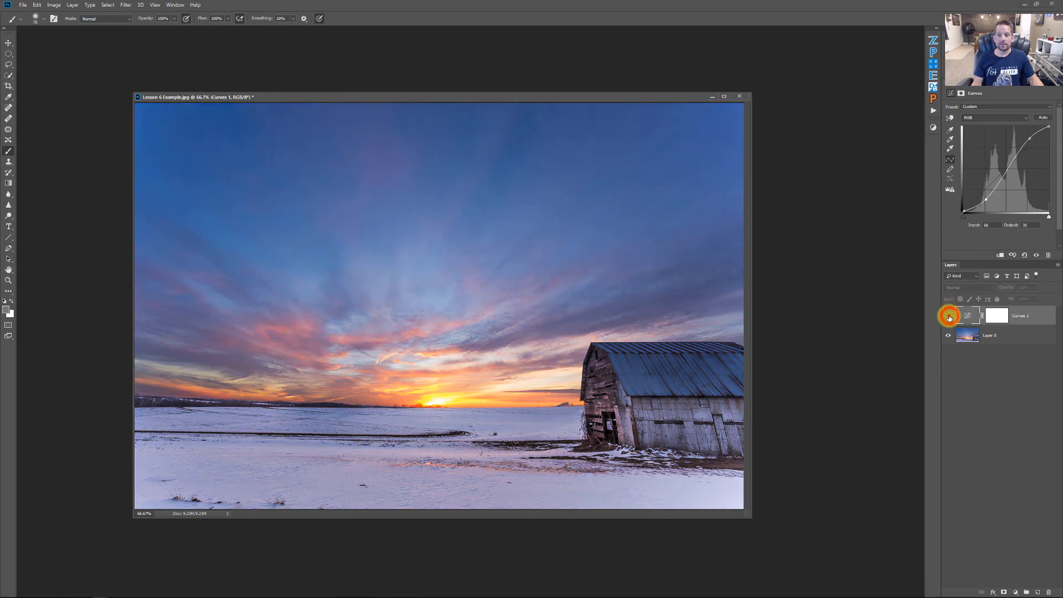
click(949, 316)
click(949, 317)
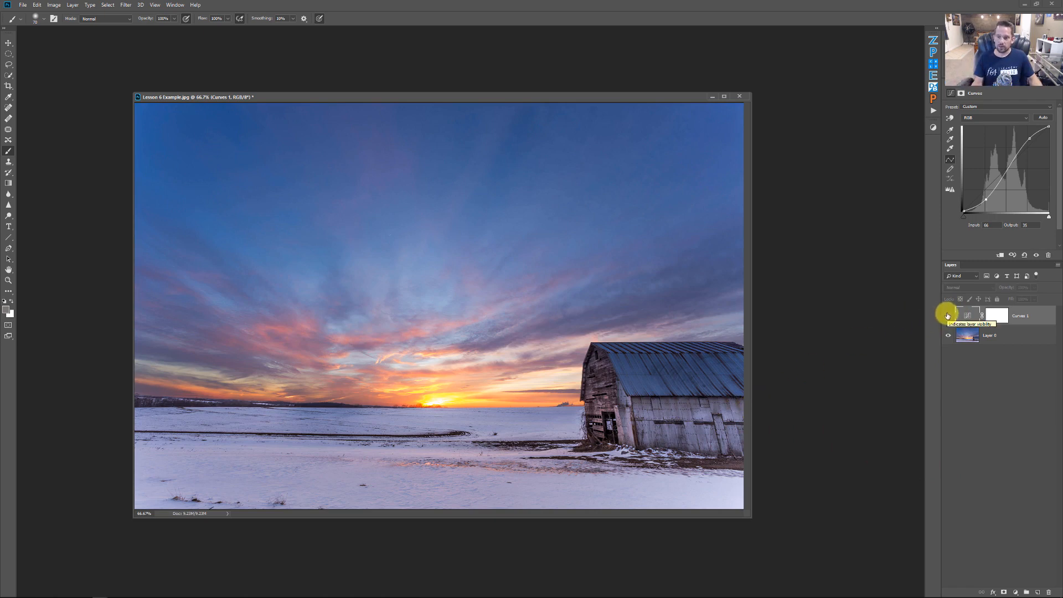
click(948, 315)
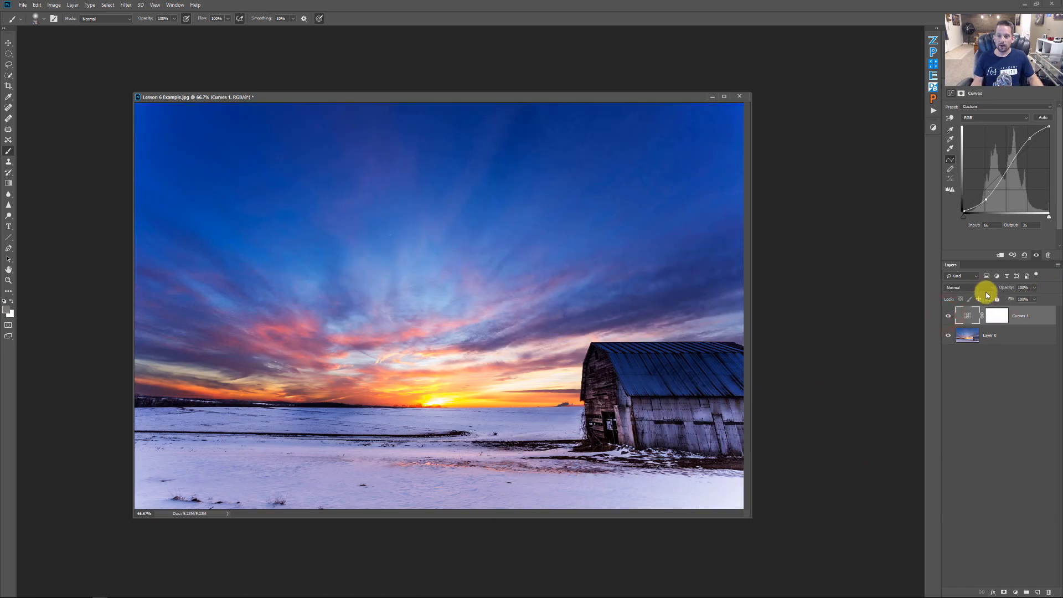
- Try Soft Light on the Curves layer, settle on the Overlay blend mode, and set the layer's opacity to 50%
click(959, 287)
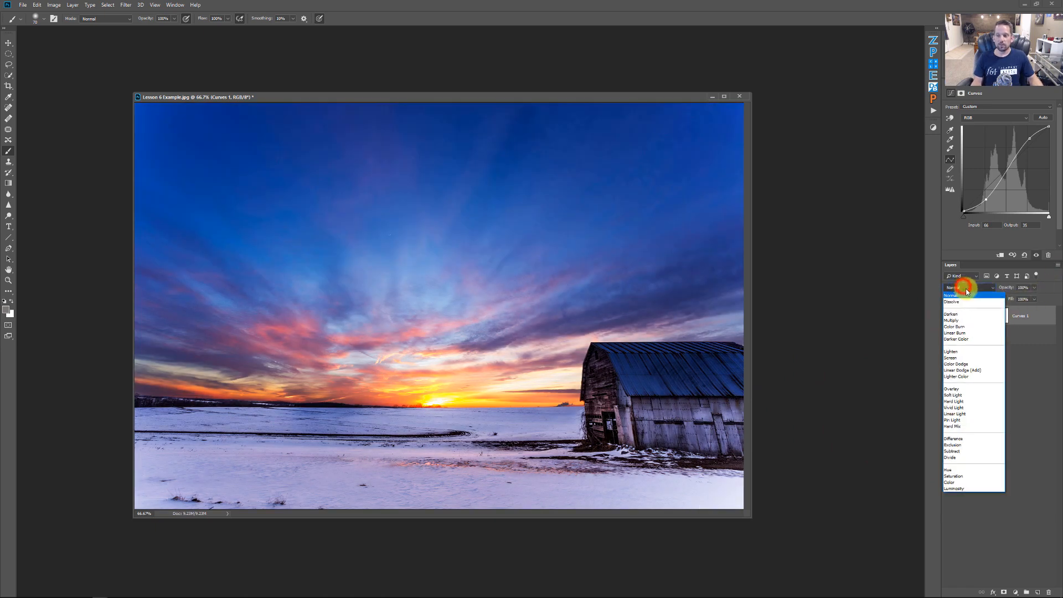
click(965, 394)
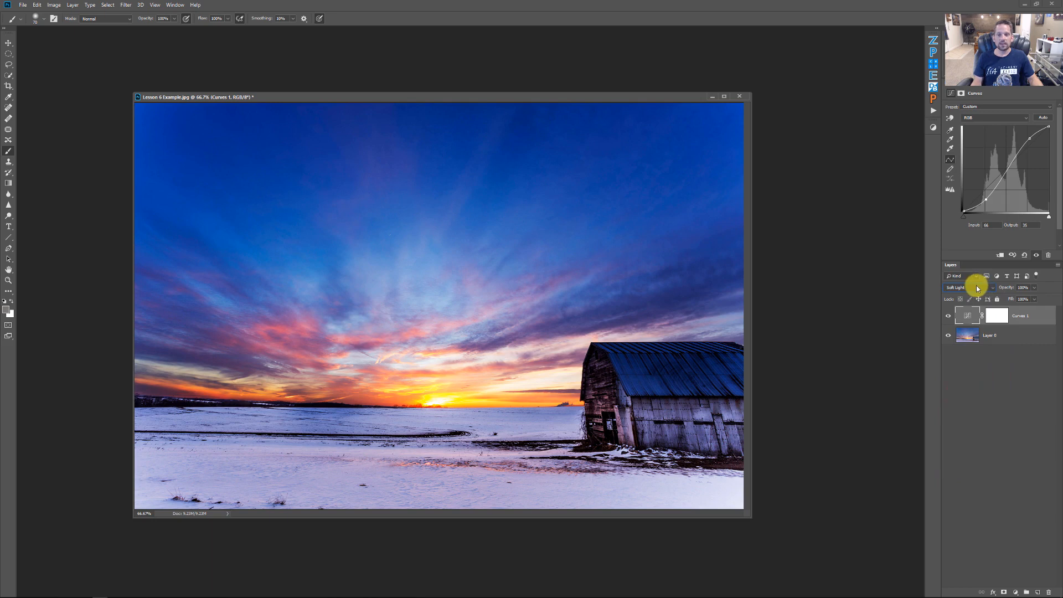
click(978, 288)
click(950, 390)
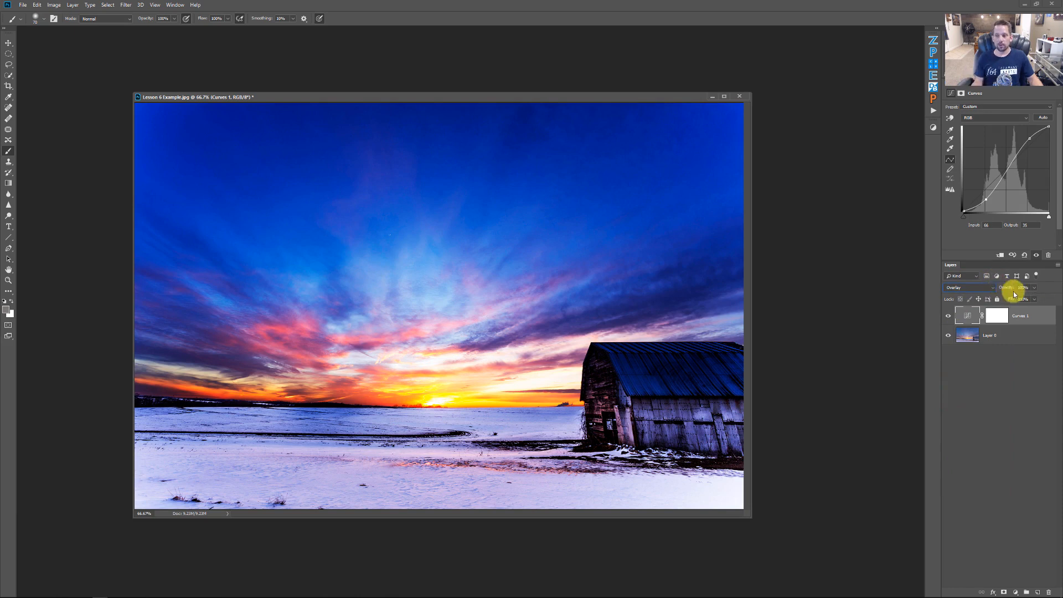
drag(1034, 287, 1019, 299)
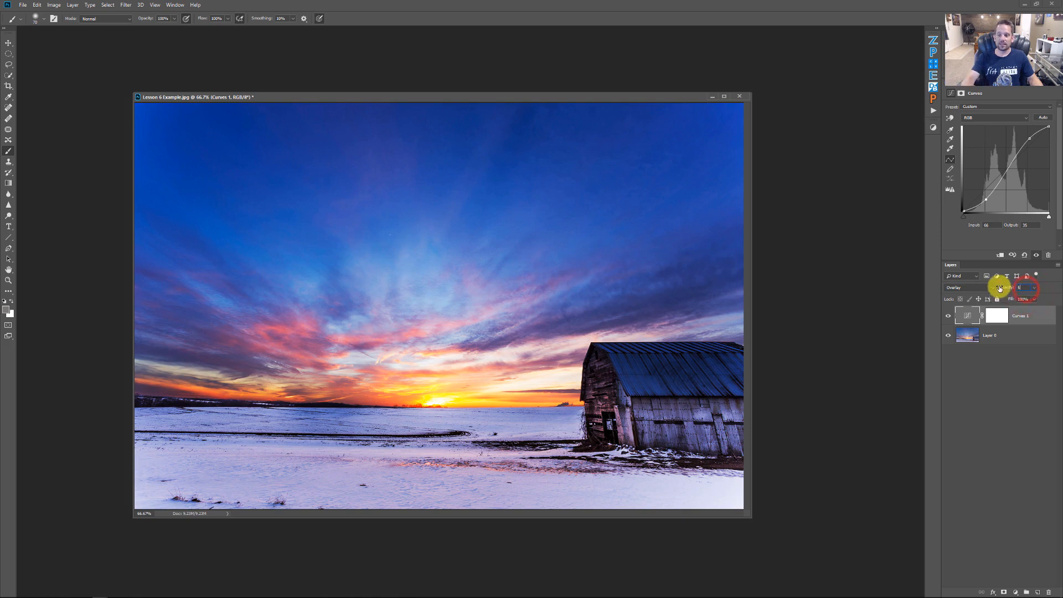
click(1002, 391)
- Paint black with a larger brush on the Curves layer's mask over the barn and snowy foreground, and toggle the layer's visibility to compare
click(1002, 322)
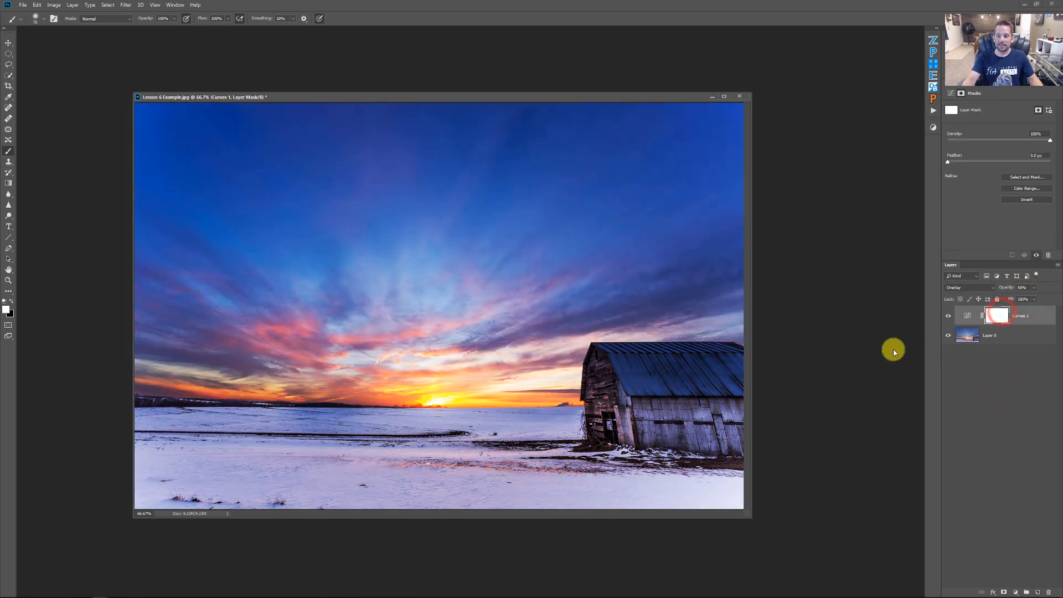
click(11, 302)
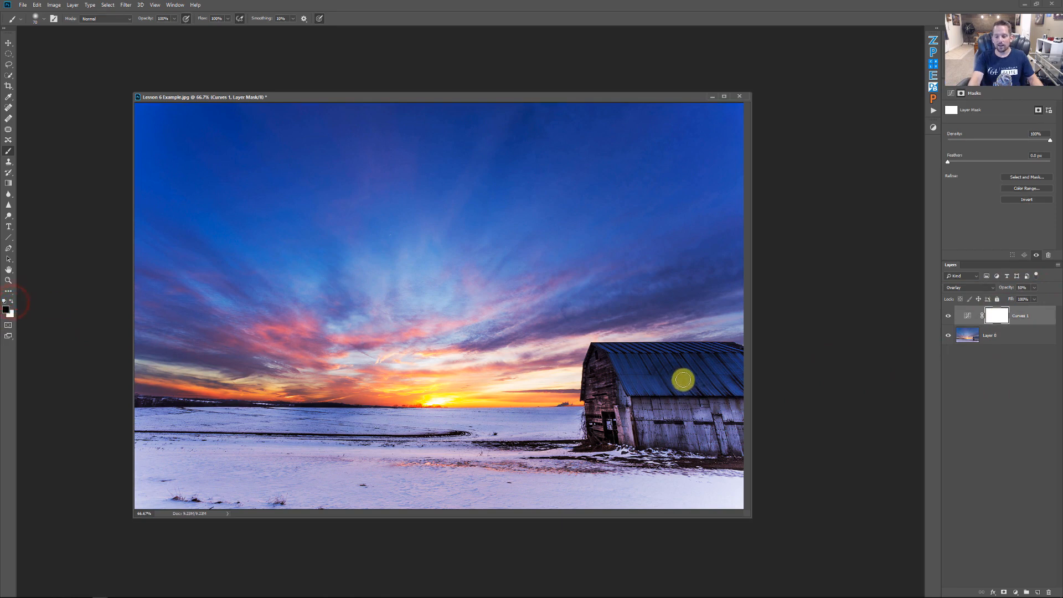
key(bracketright)
key(bracketright)
key(bracketright)
key(bracketright)
mouse_move(658, 383)
mouse_down()
mouse_move(634, 409)
mouse_move(611, 399)
mouse_move(711, 377)
mouse_up()
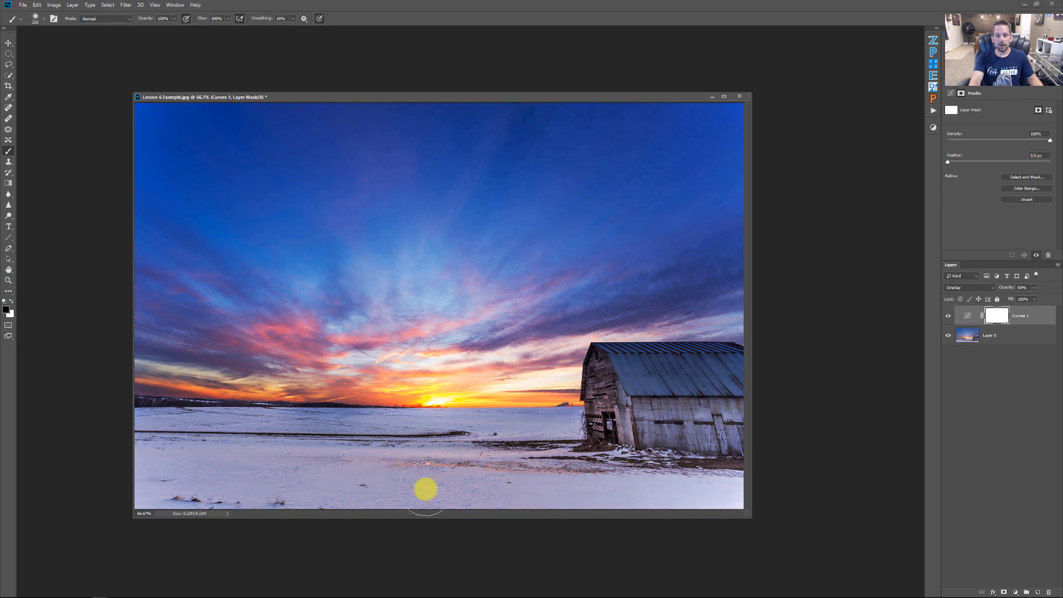
mouse_move(587, 438)
mouse_down()
mouse_move(635, 439)
mouse_move(69, 433)
mouse_move(776, 438)
mouse_up()
click(947, 316)
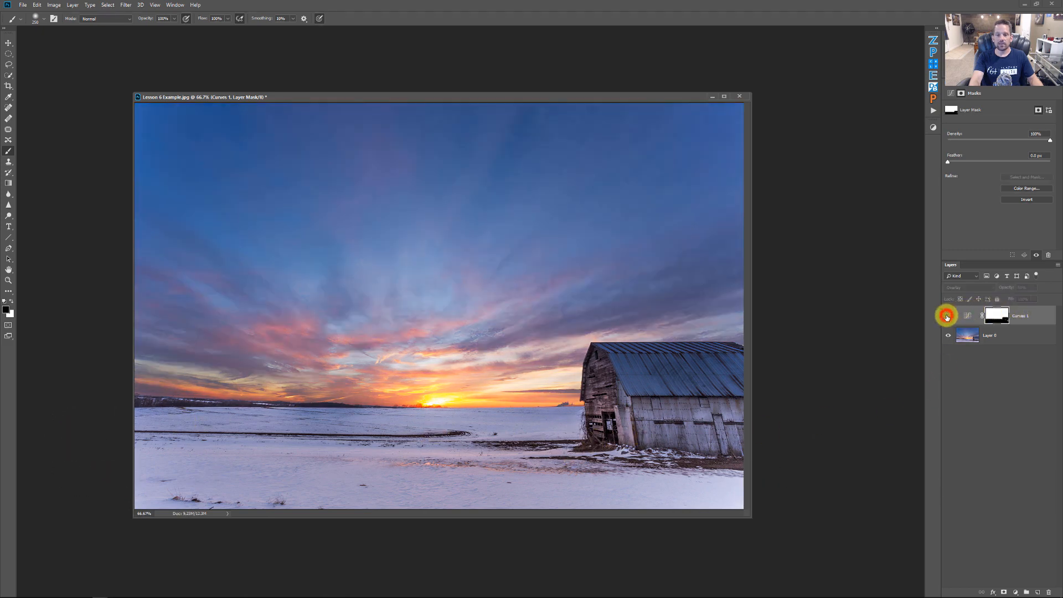
click(947, 317)
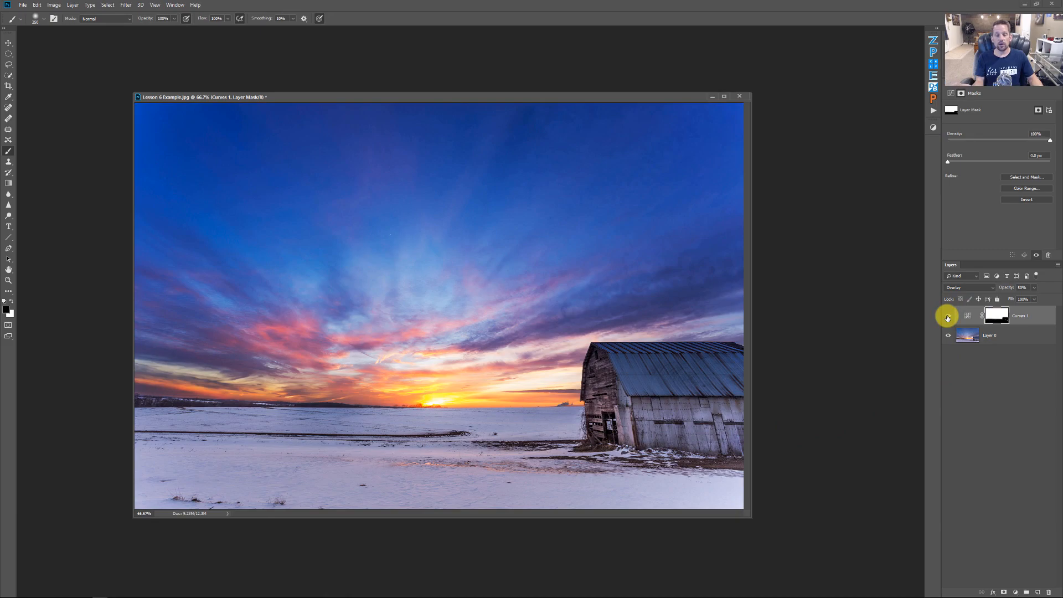